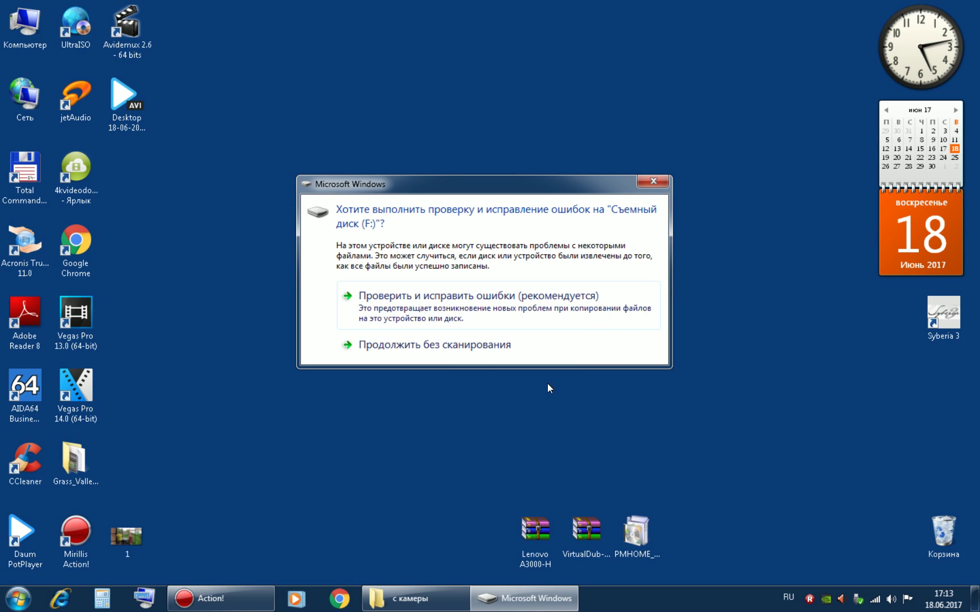
- Skip the error scan of removable disk F:, open it to view its files, and move the folder window lower
left_click(460, 346)
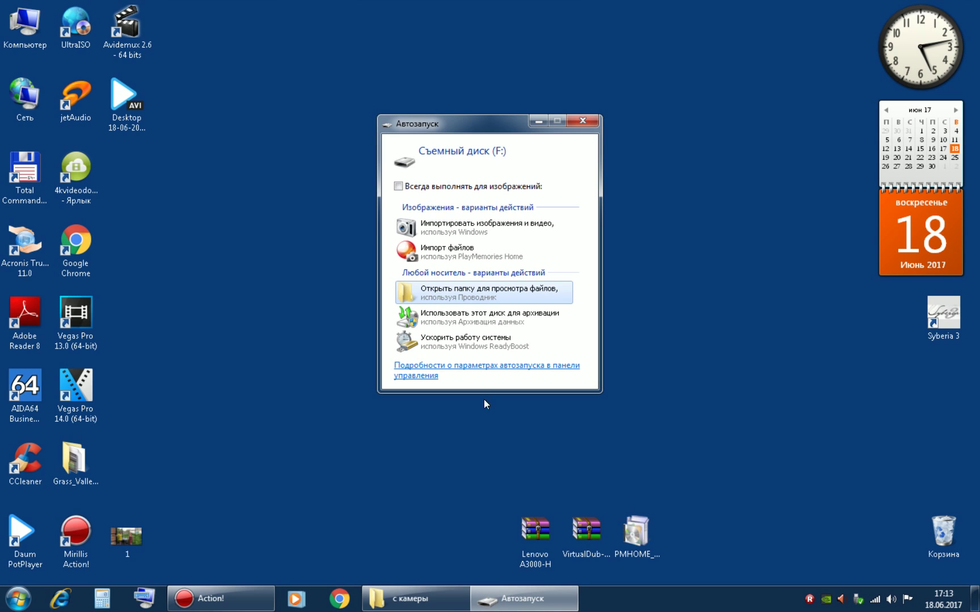
left_click(464, 298)
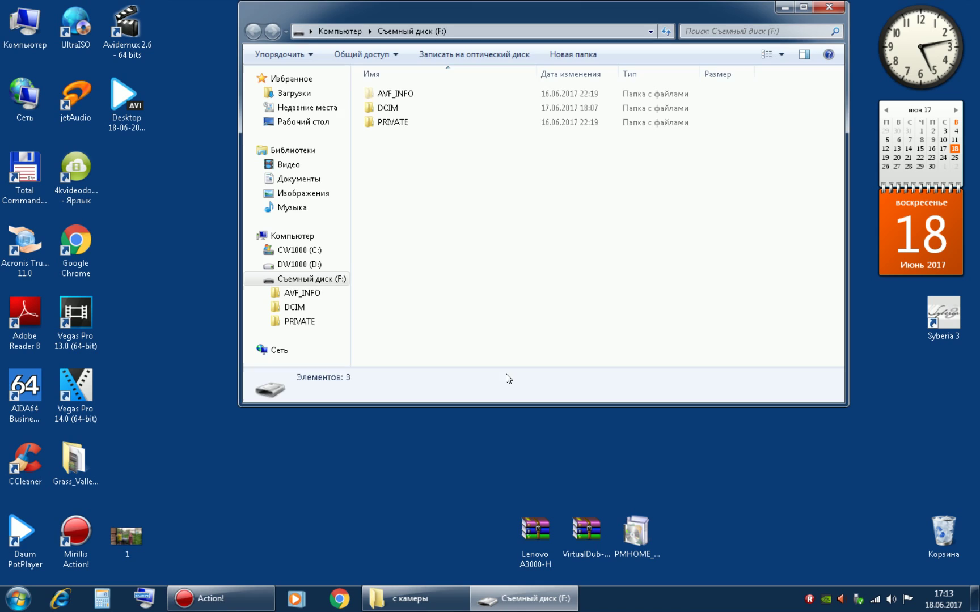
left_click_drag(493, 16, 479, 130)
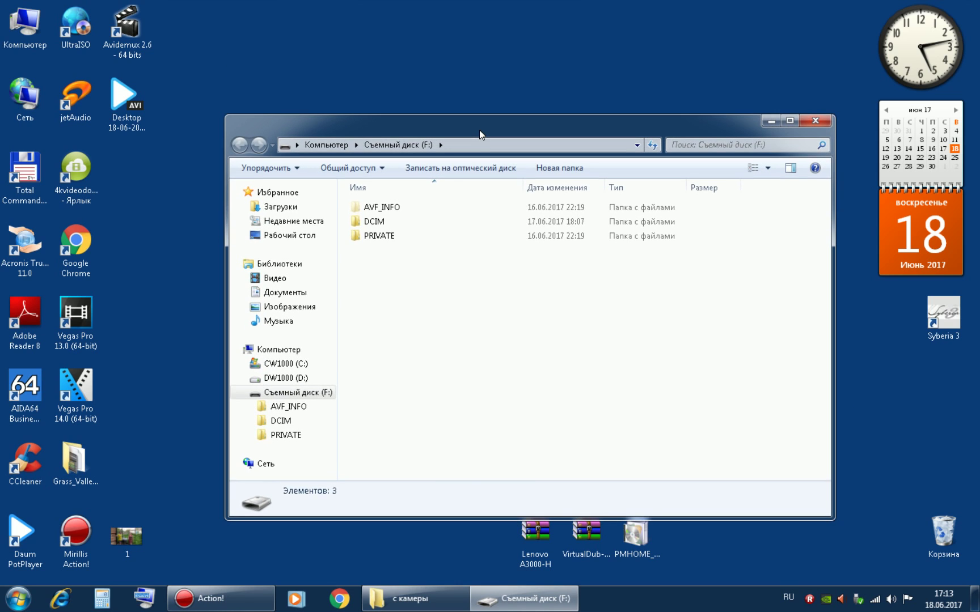
- Browse to PRIVATE\AVCHD\BDMV\STREAM on disk F:, look through the MTS clips, and minimize the folder window
double_click(385, 237)
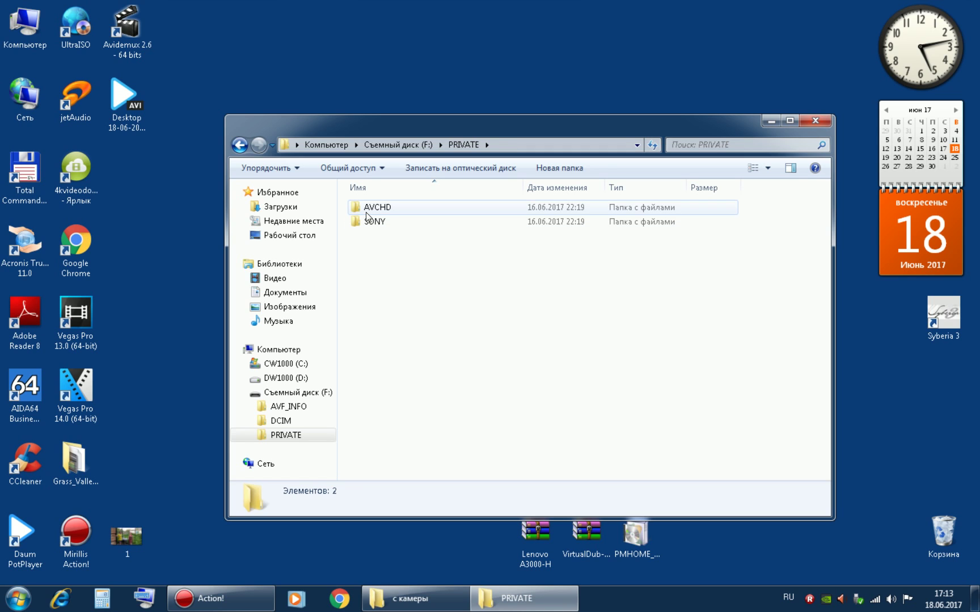
double_click(364, 208)
double_click(363, 208)
double_click(376, 238)
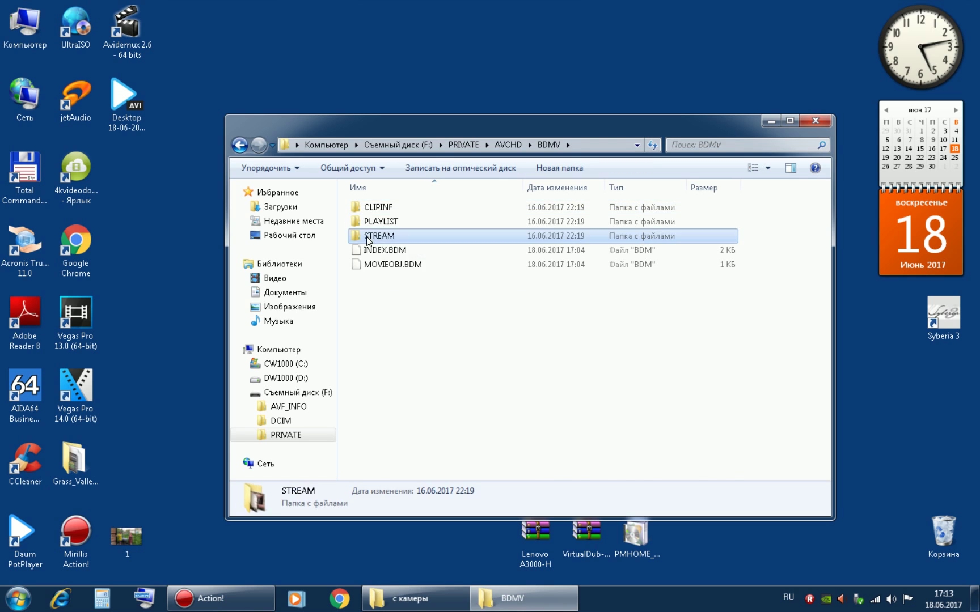
scroll(450, 397, "down", 5)
scroll(449, 397, "down", 3)
scroll(449, 395, "up", 8)
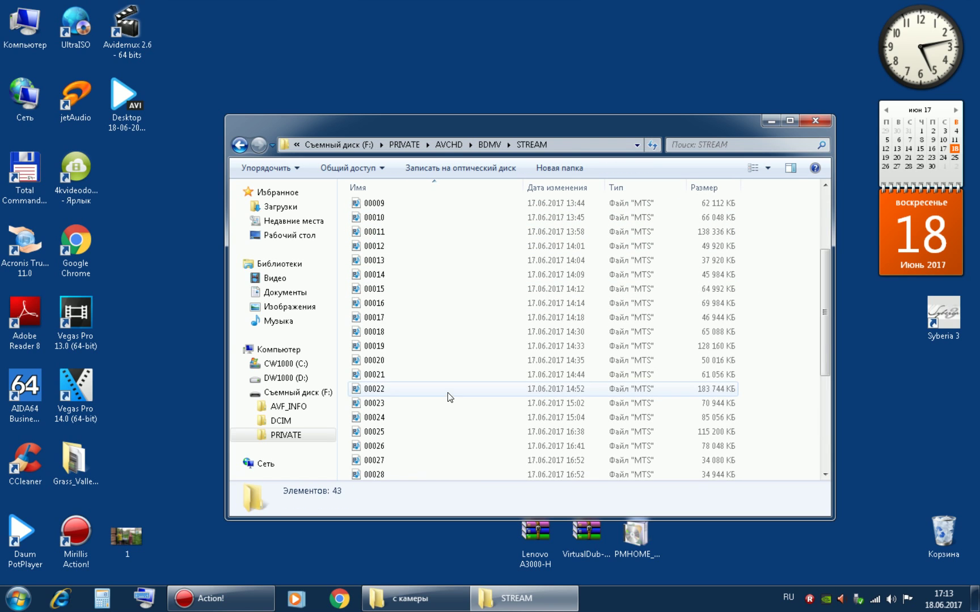
left_click(770, 121)
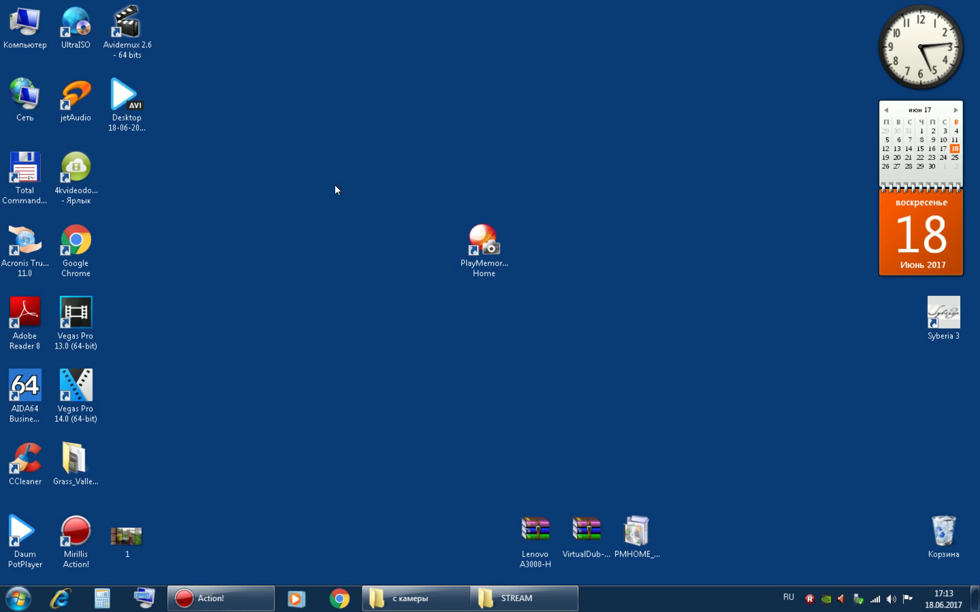
- Launch PlayMemories Home and start a media file import from removable disk F:
left_click(485, 244)
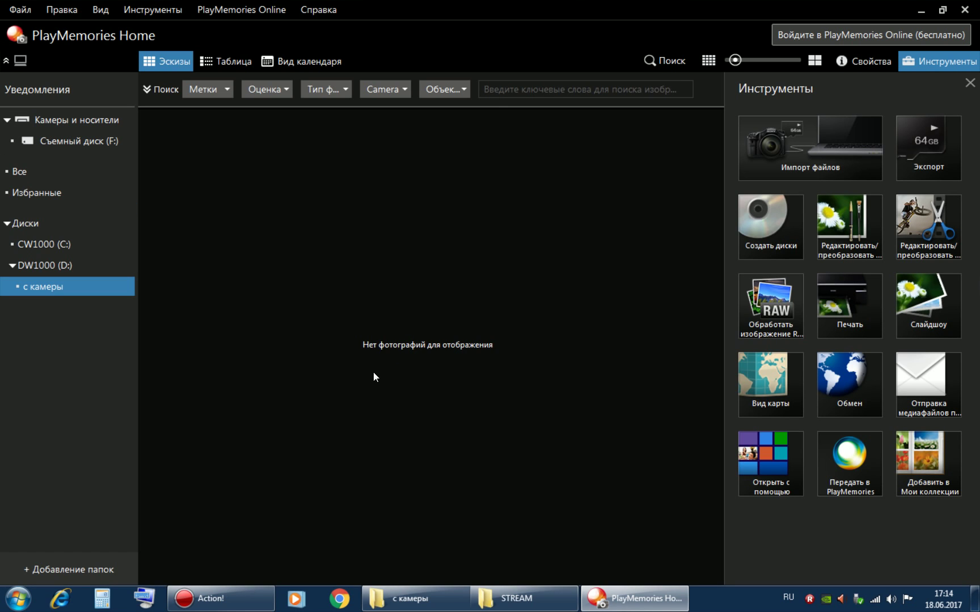
left_click(69, 143)
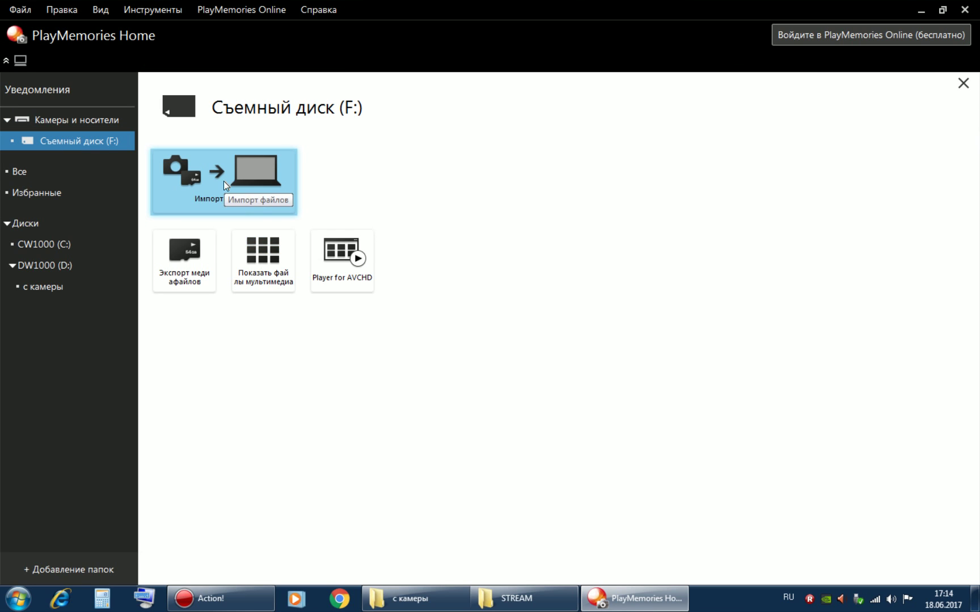
left_click(223, 181)
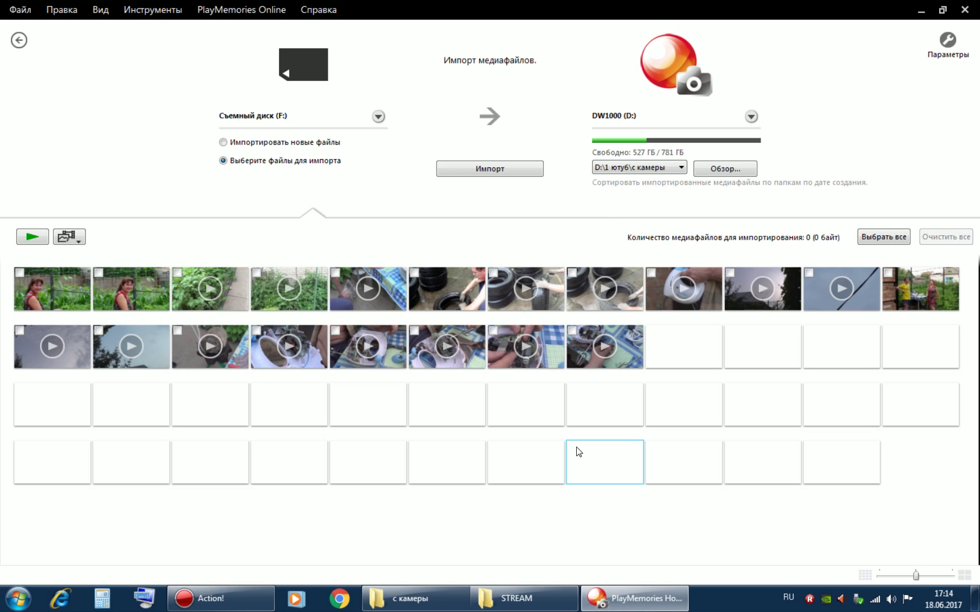
left_click(238, 606)
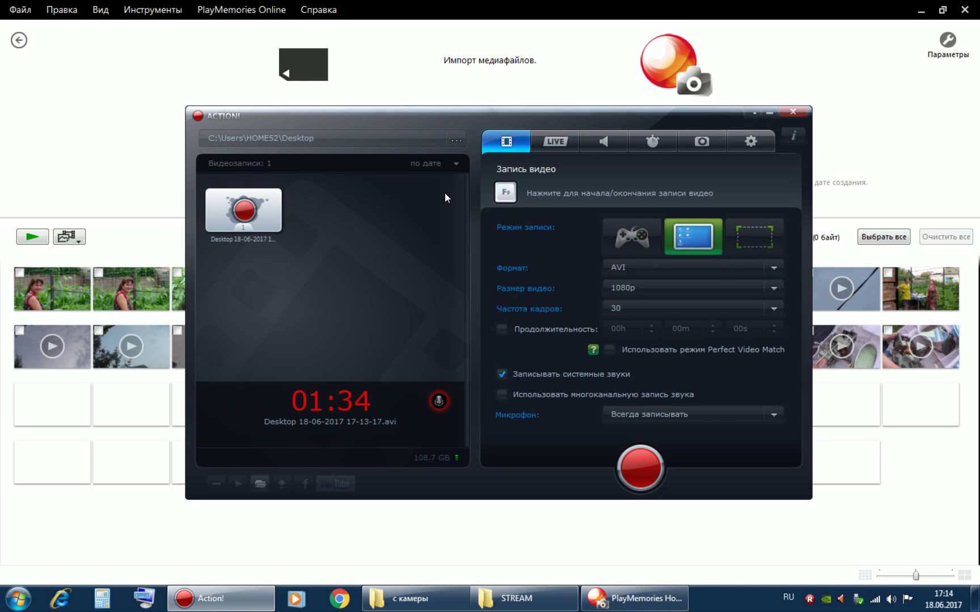
left_click_drag(441, 117, 455, 115)
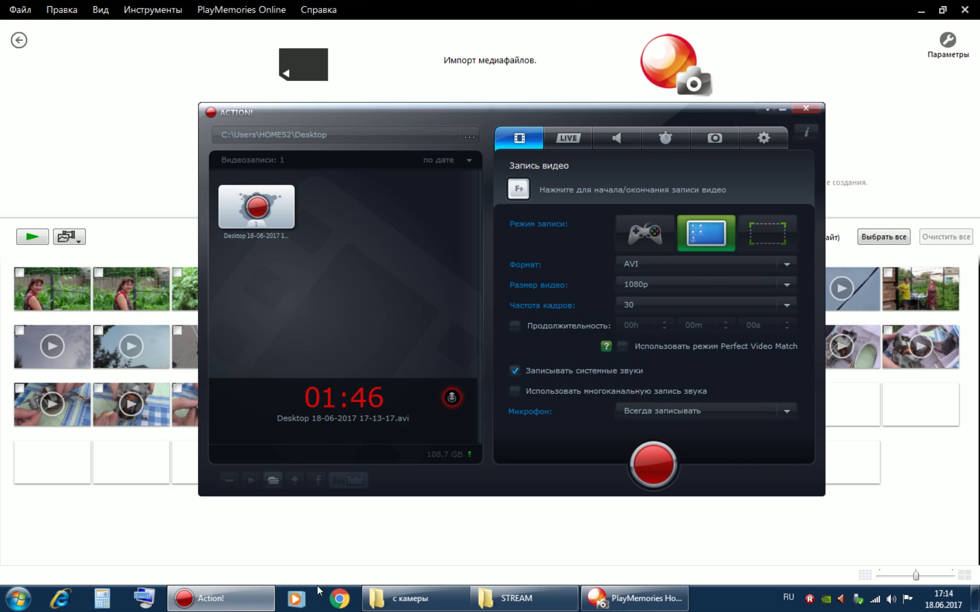
left_click(265, 608)
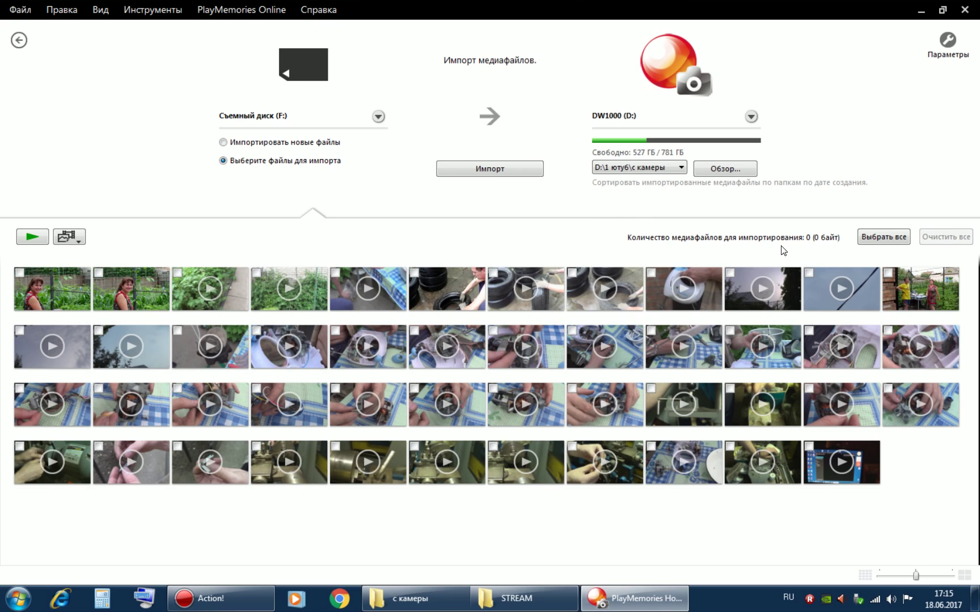
- Select all media files on disk F: and import them into D:\1 ютуб\с камеры
left_click(867, 245)
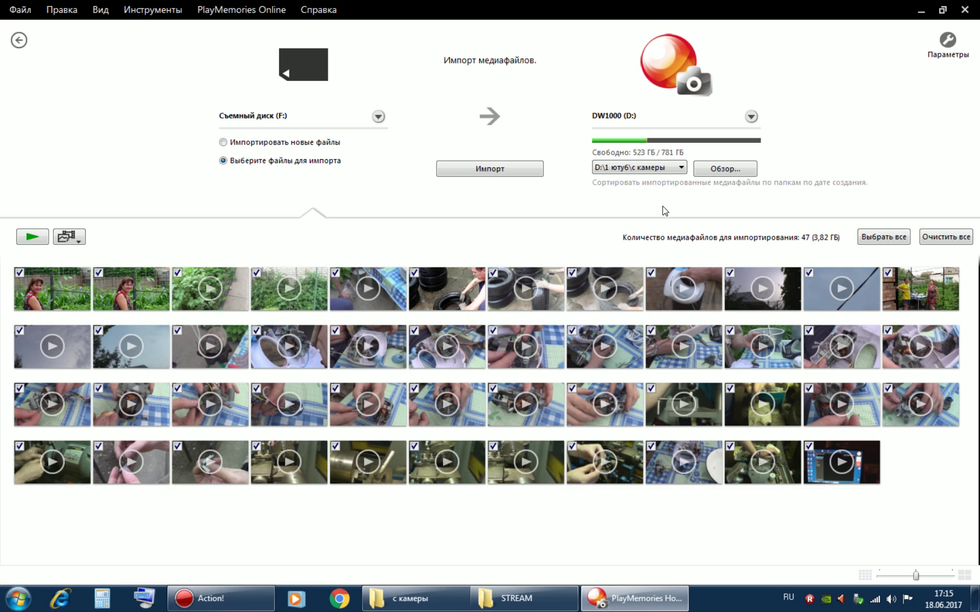
left_click(486, 170)
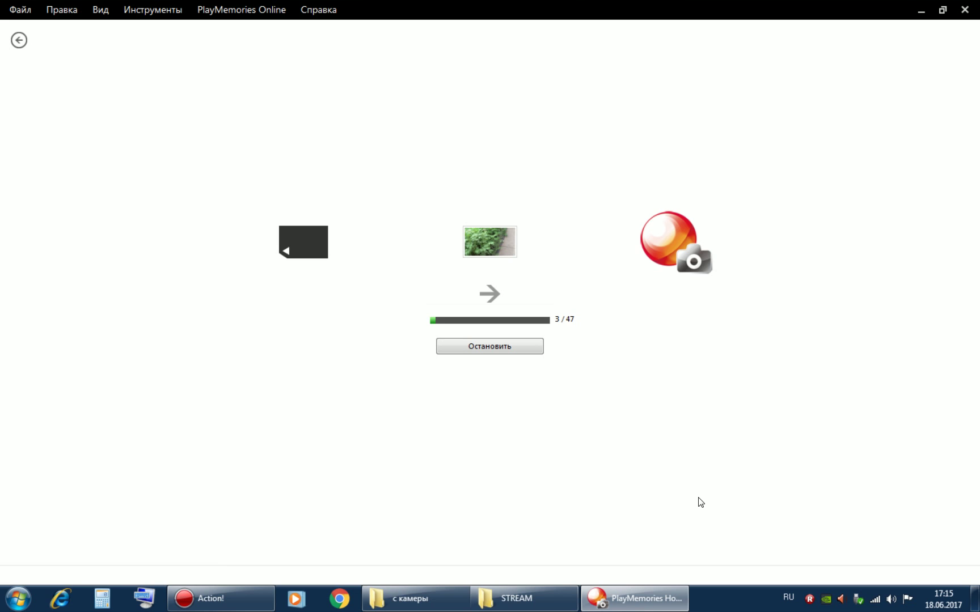
left_click(622, 598)
left_click(622, 598)
left_click(221, 598)
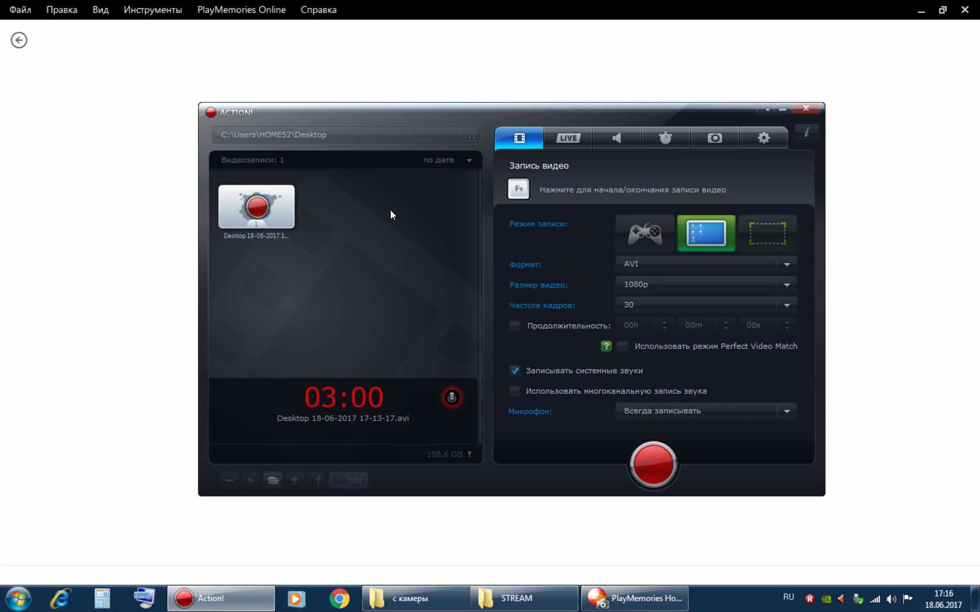
left_click_drag(401, 122, 383, 142)
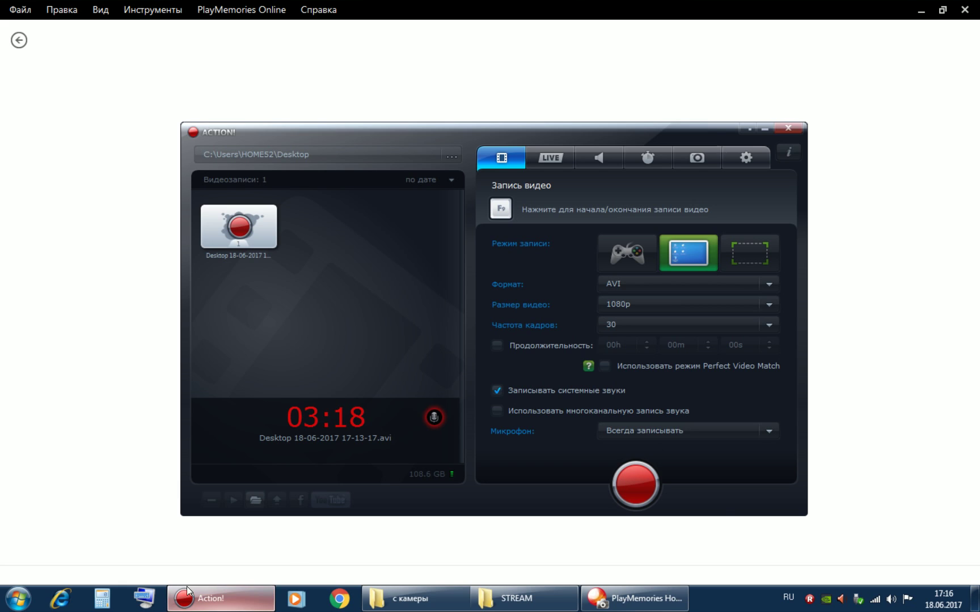
left_click(233, 601)
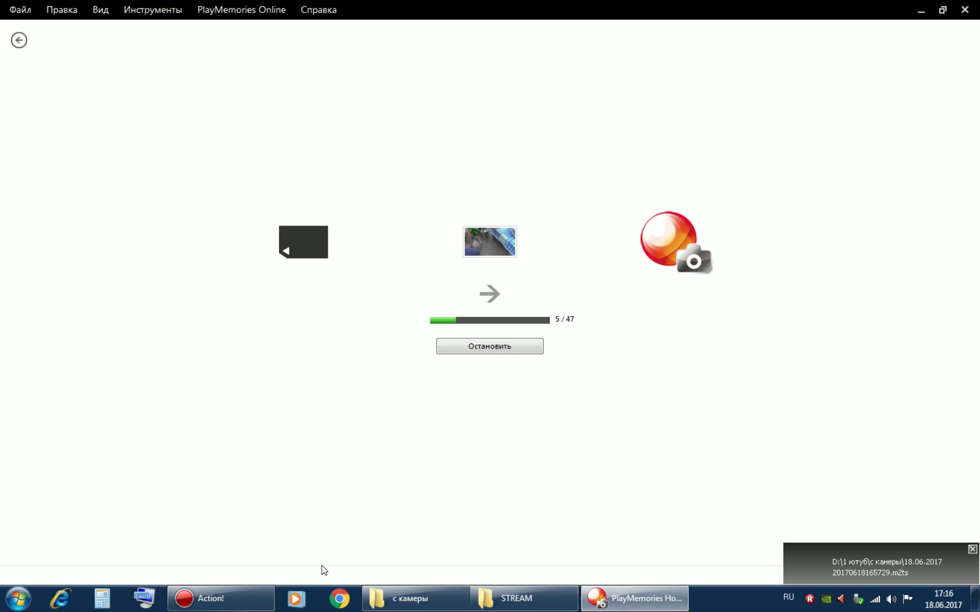
left_click(221, 598)
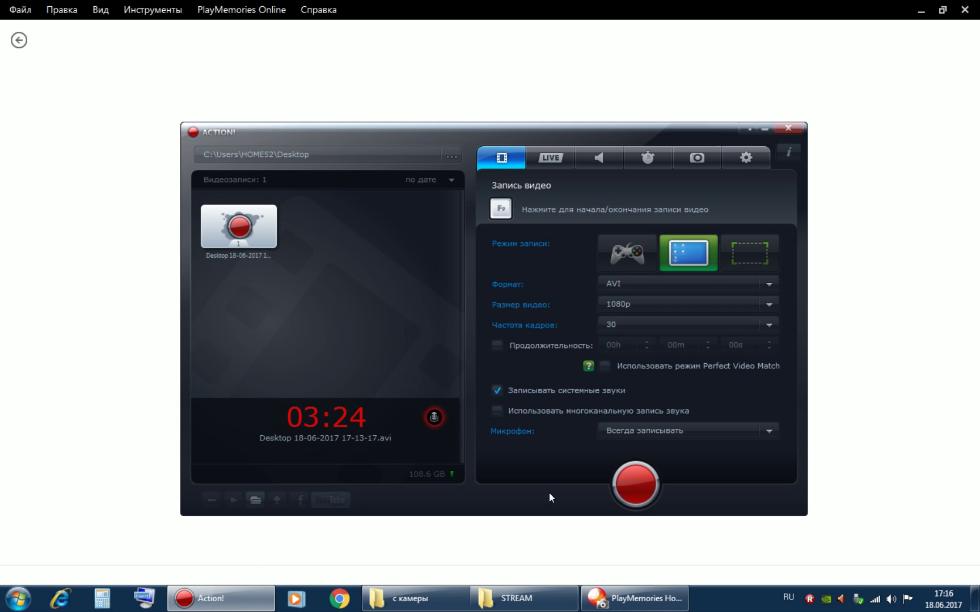
left_click(635, 485)
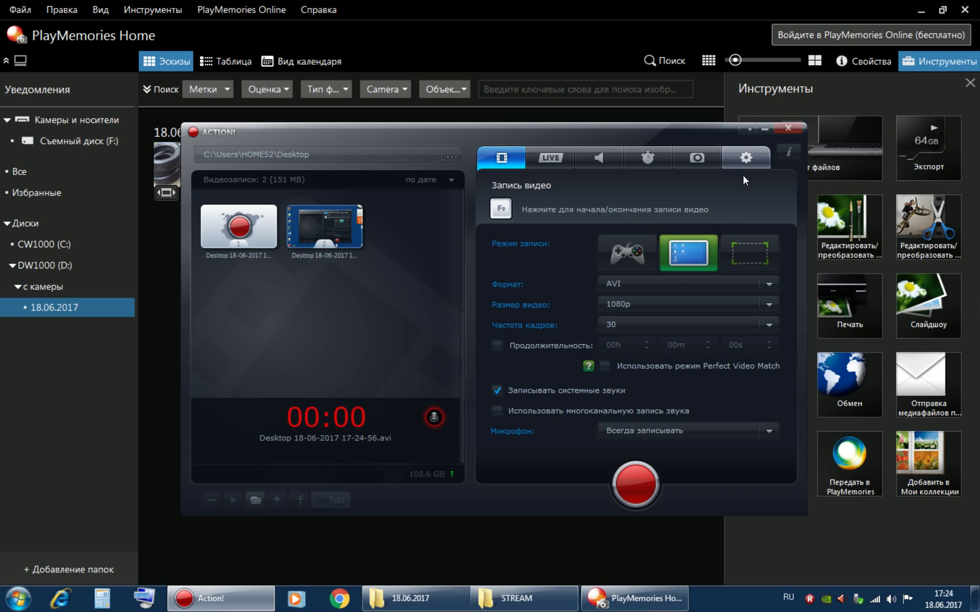
left_click(227, 598)
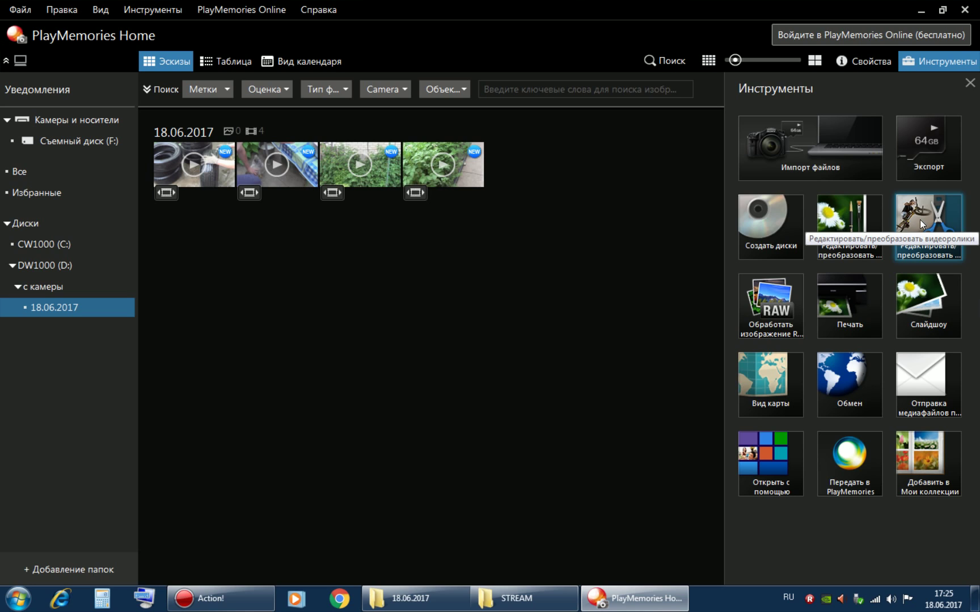
- Open the video merging tool (Объединение видеофайлов) and add the four clips from 18.06.2017 in their displayed order
left_click(921, 224)
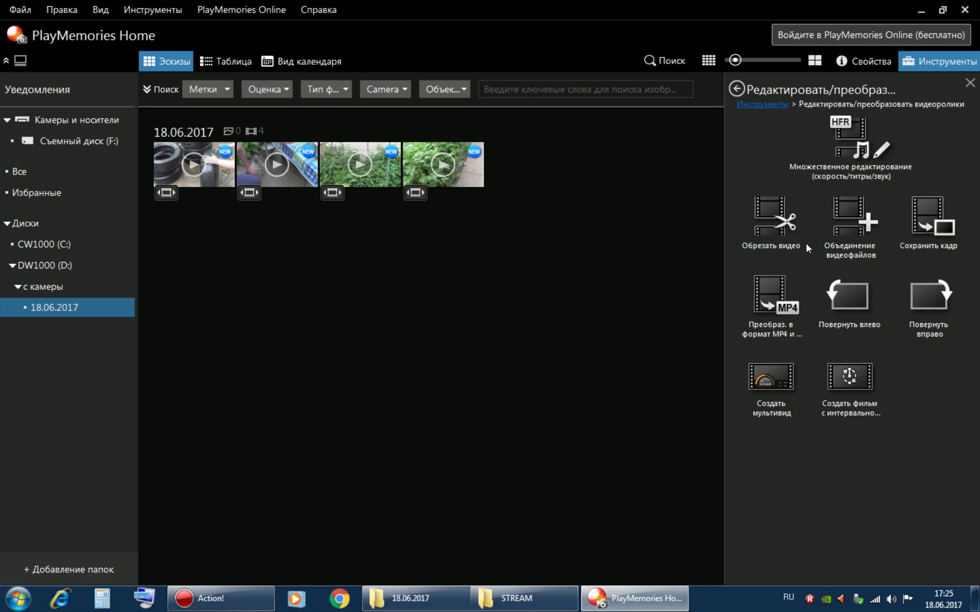
left_click(842, 222)
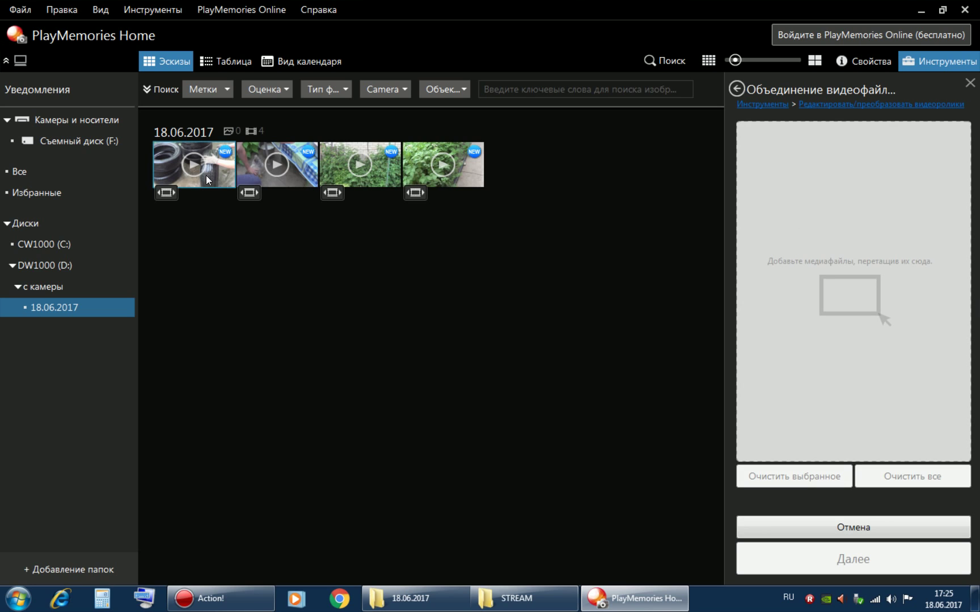
left_click_drag(197, 163, 777, 184)
left_click_drag(310, 182, 821, 268)
left_click_drag(358, 170, 844, 315)
left_click_drag(419, 166, 870, 342)
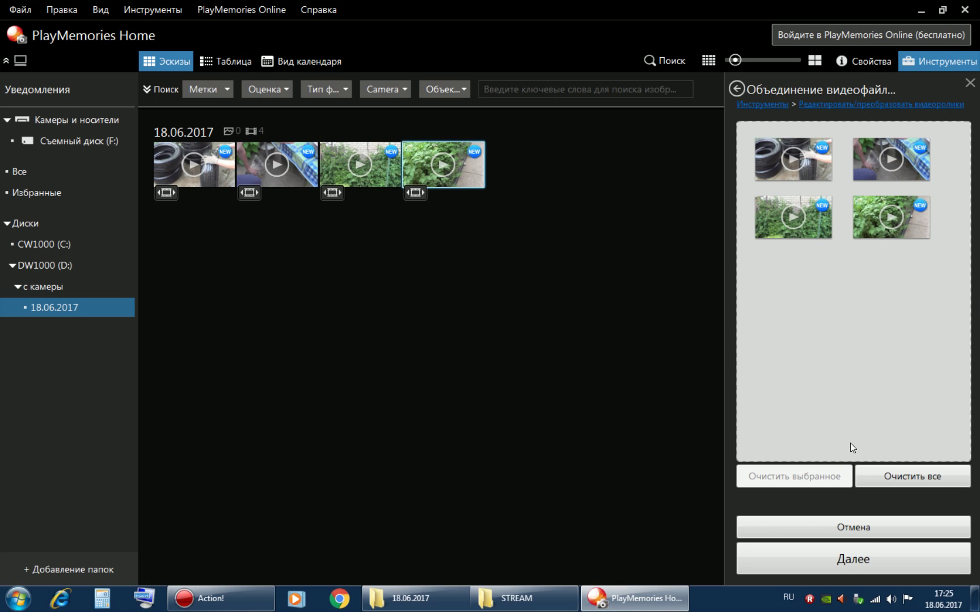
- Proceed with the four clips in the given order, merge them, and agree to re-encoding
left_click(855, 558)
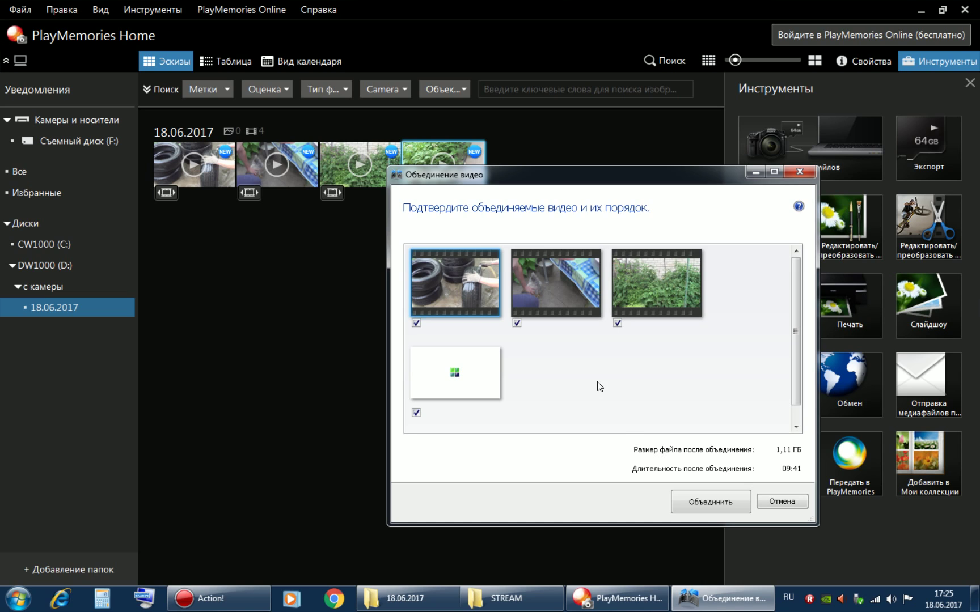
left_click(716, 506)
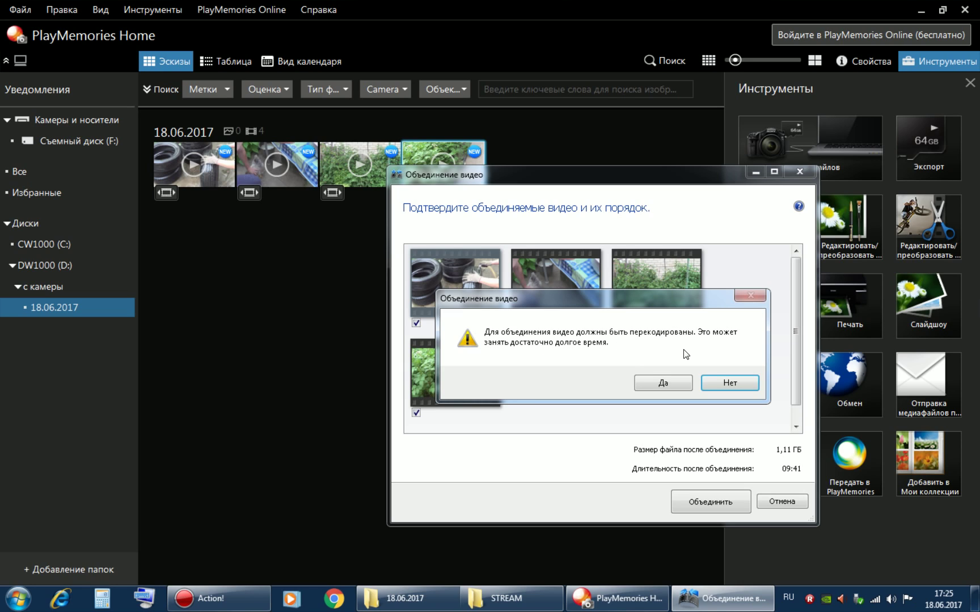
left_click(664, 383)
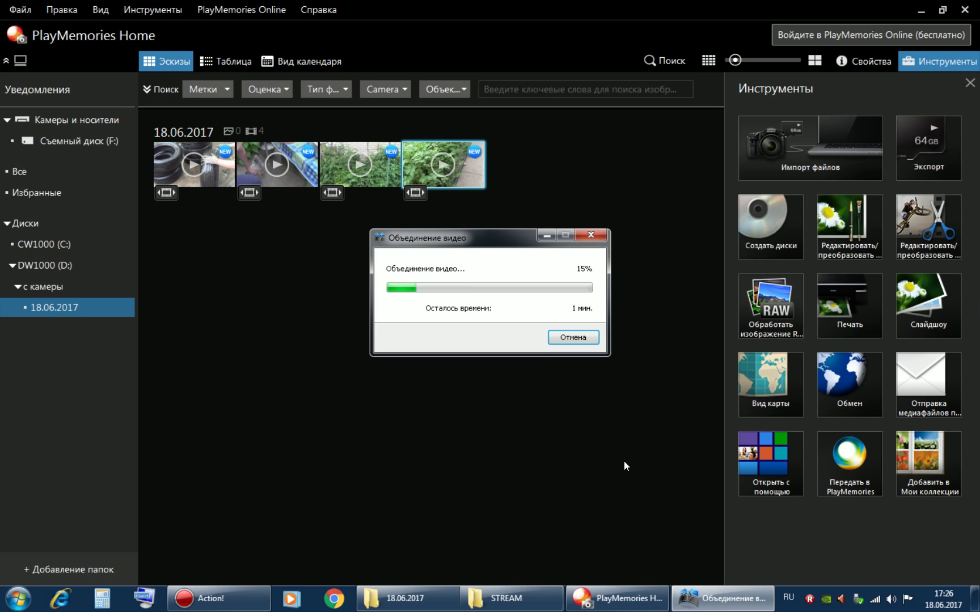
left_click(263, 590)
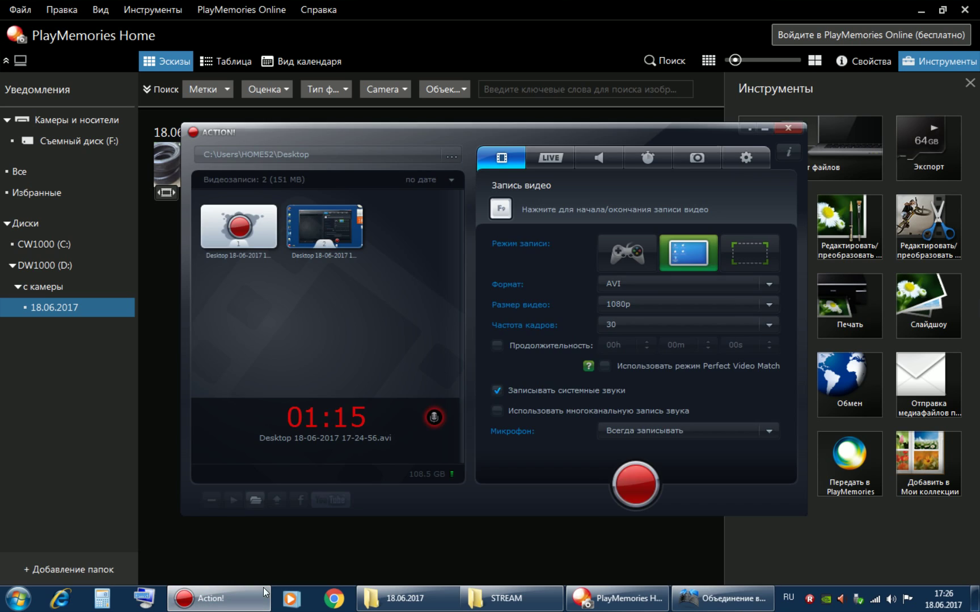
left_click(644, 481)
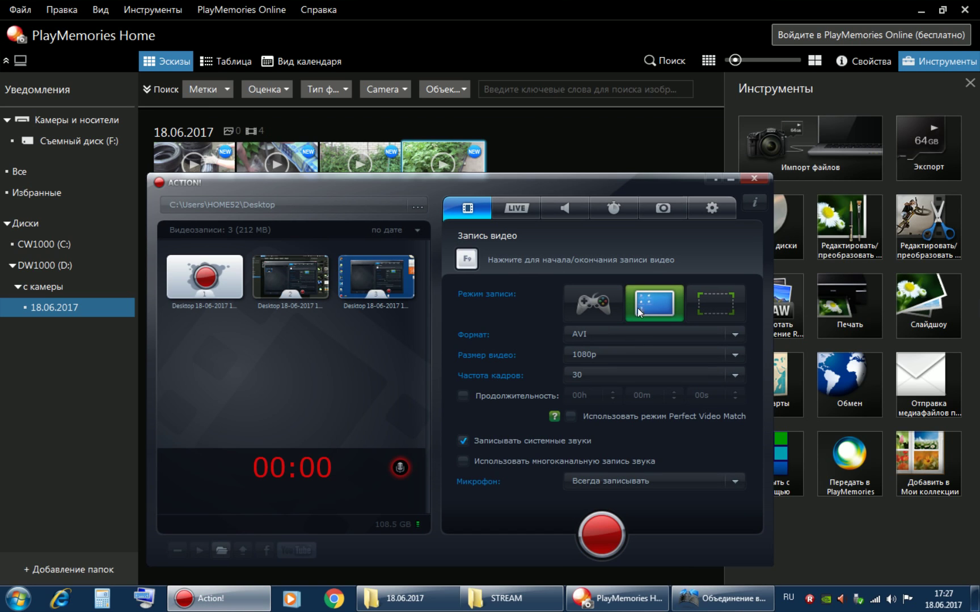
left_click(264, 594)
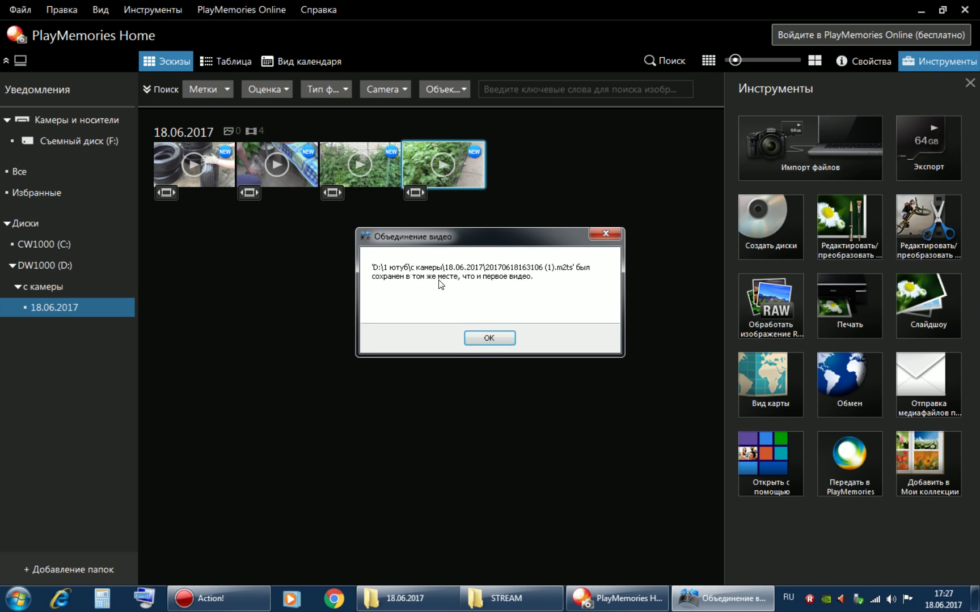
left_click(489, 338)
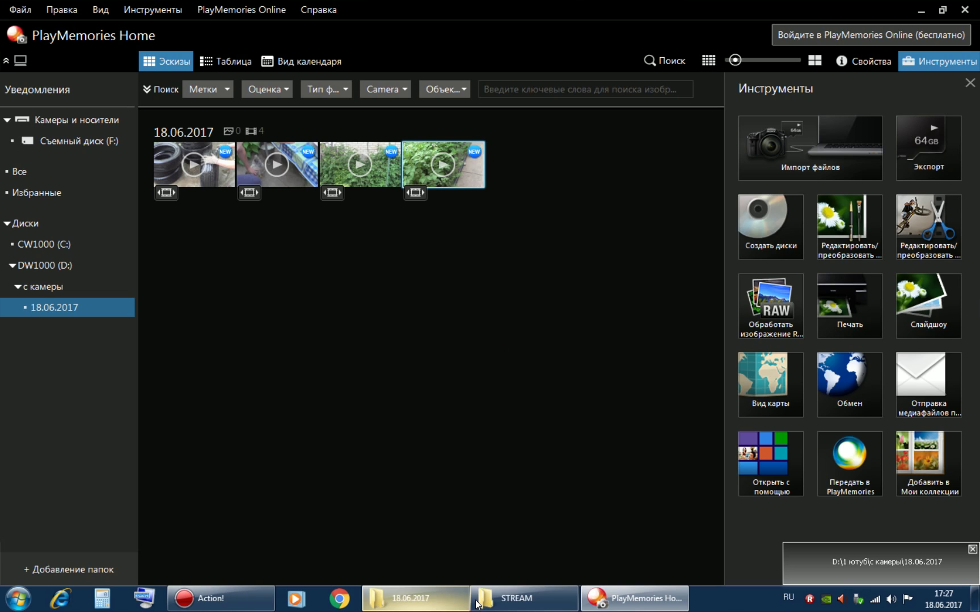
left_click(442, 601)
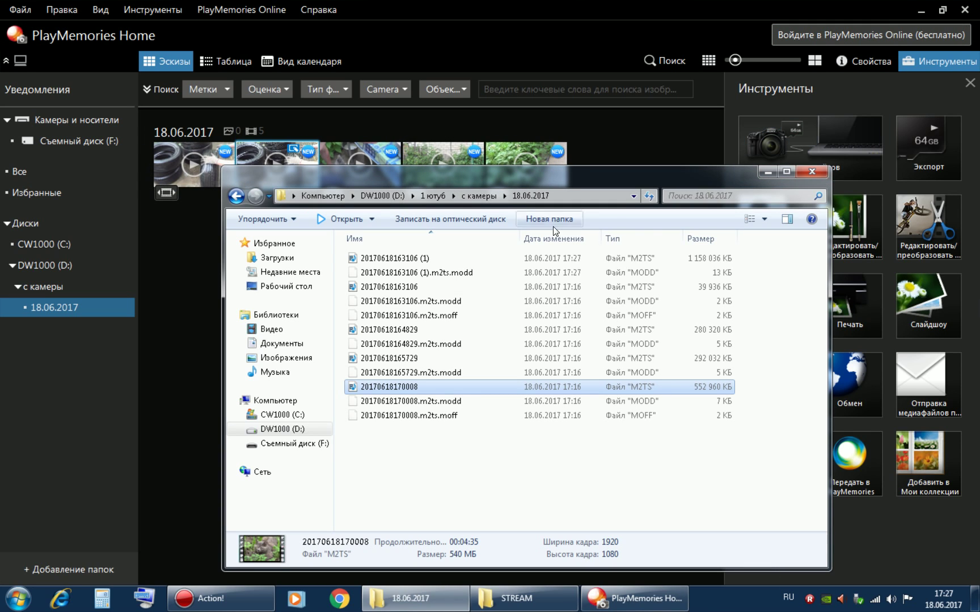
left_click(391, 259)
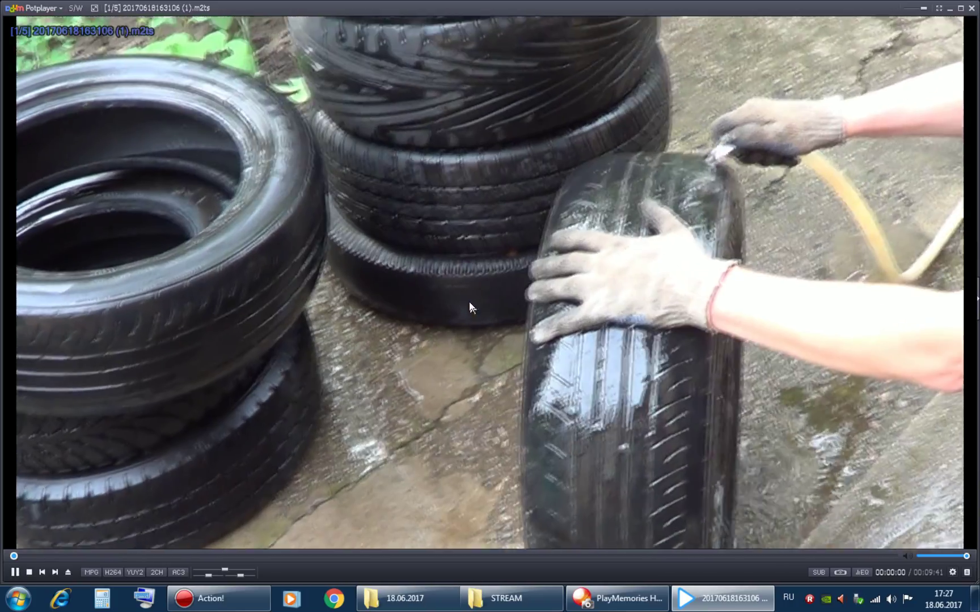
double_click(470, 303)
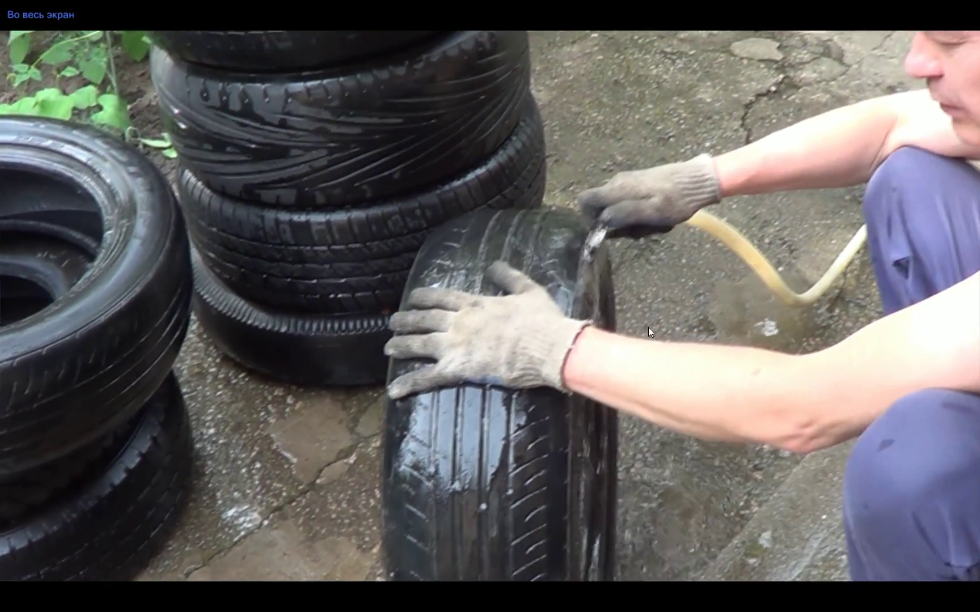
double_click(648, 327)
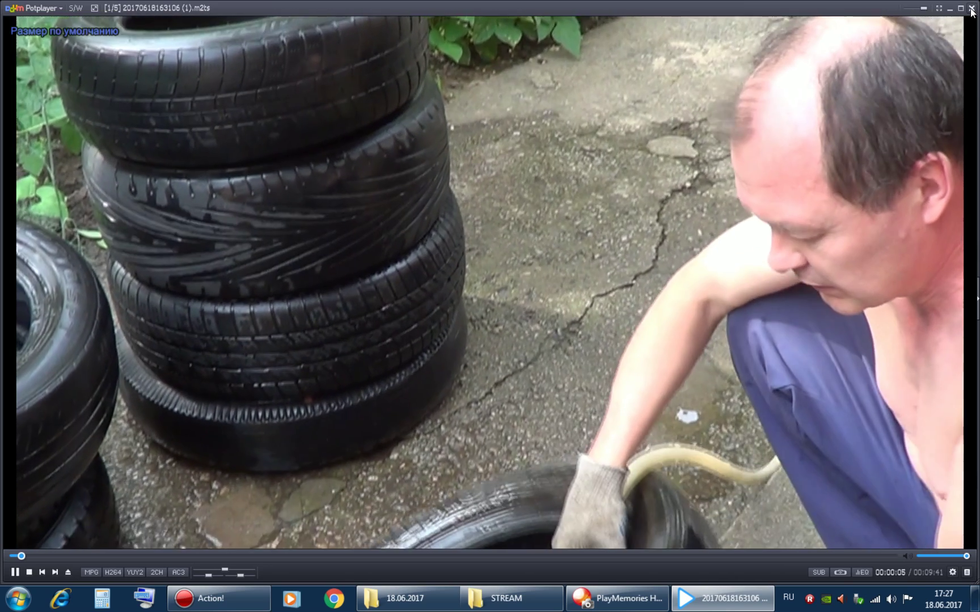
- Close the video player and bring the 18.06.2017 folder window back to the front
left_click(972, 8)
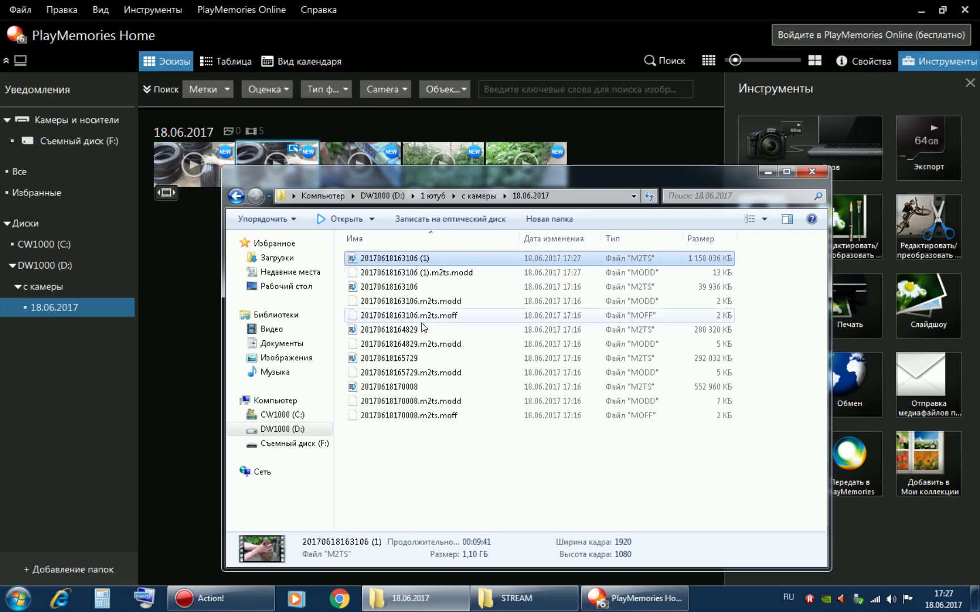
left_click(221, 598)
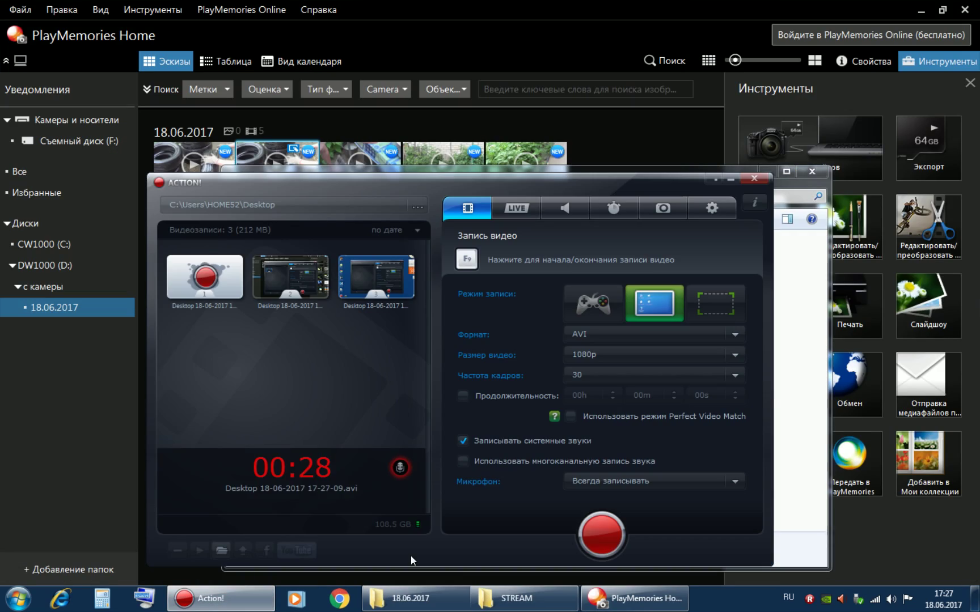
left_click(799, 238)
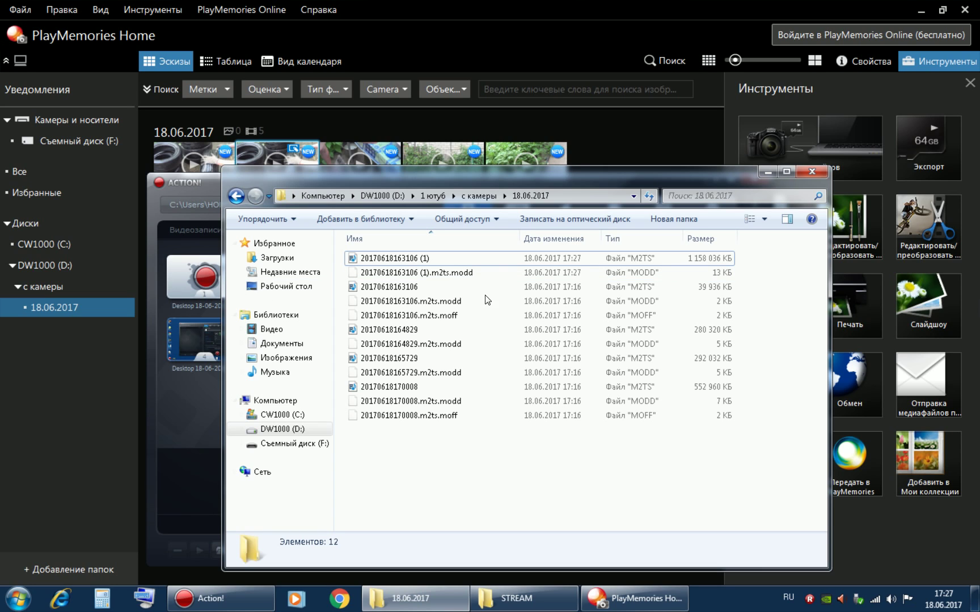
right_click(403, 258)
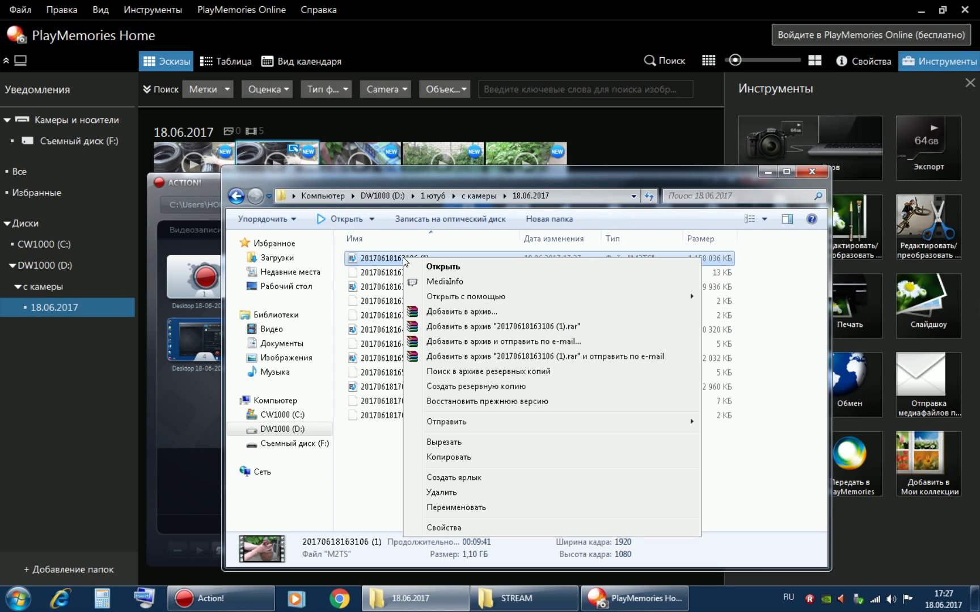
left_click(509, 527)
left_click_drag(544, 173, 726, 165)
left_click(718, 180)
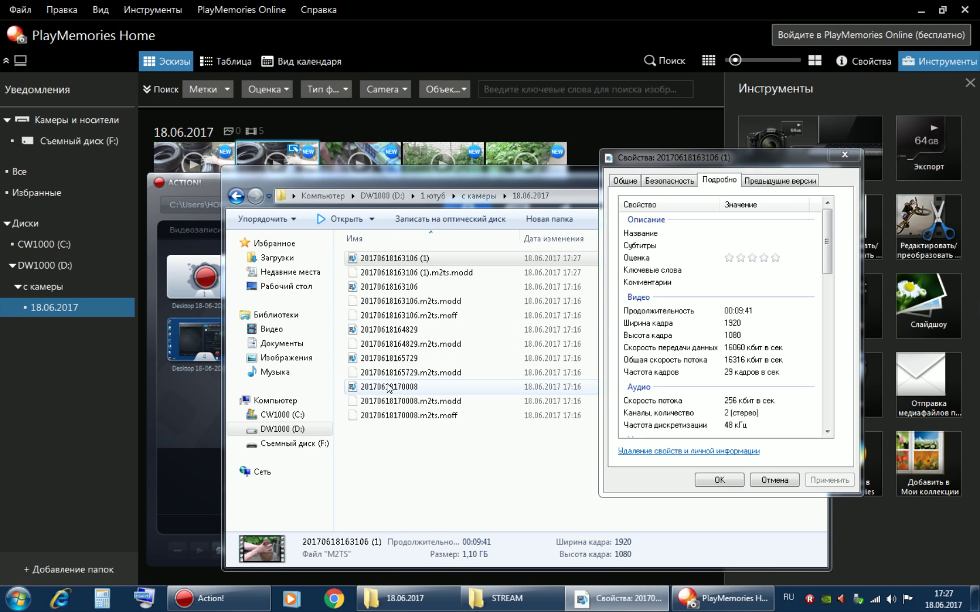
right_click(389, 387)
left_click(396, 374)
left_click(502, 264)
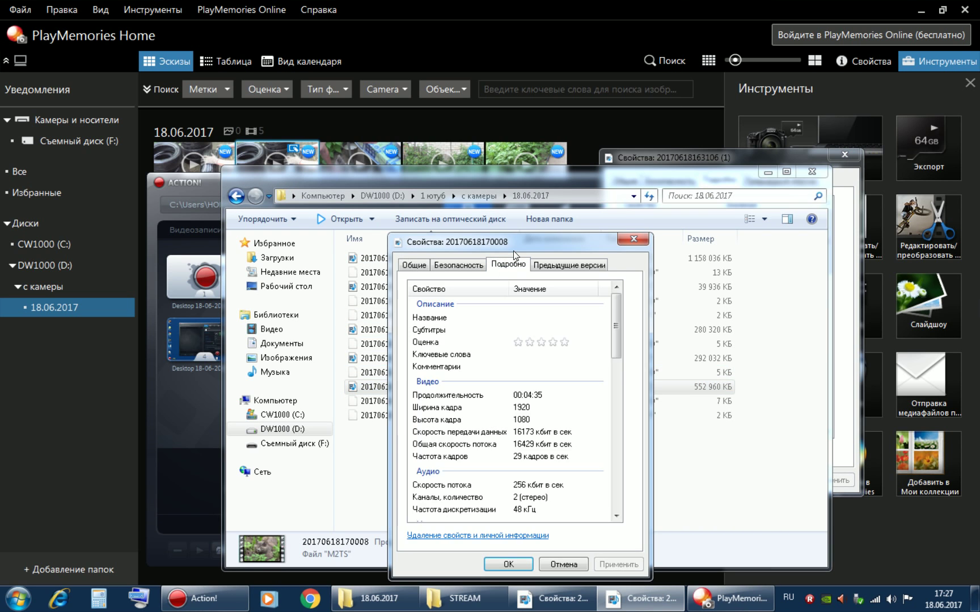
left_click_drag(513, 250, 452, 172)
left_click(638, 158)
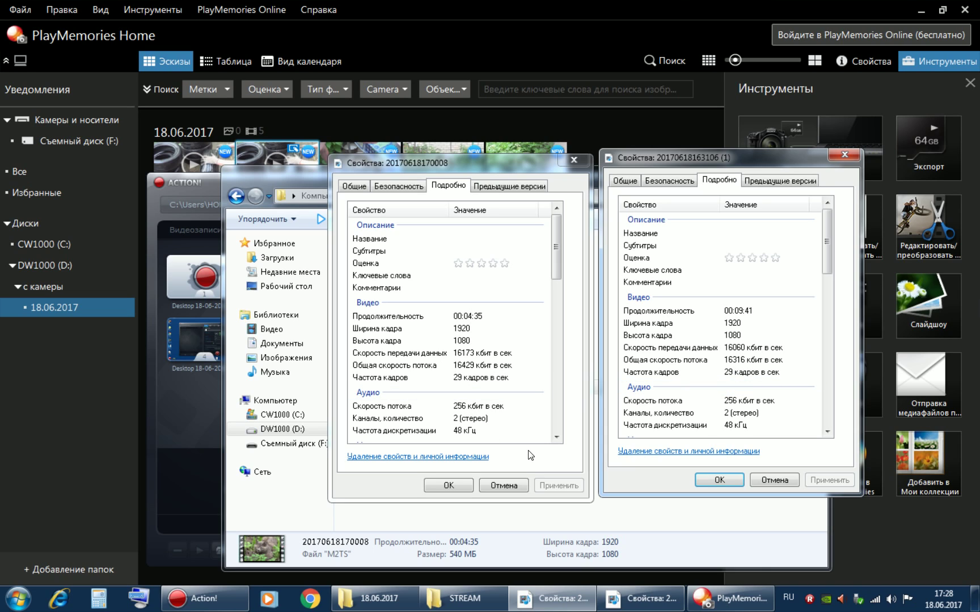
- Close both clips' properties windows and the 18.06.2017 folder window
left_click(571, 161)
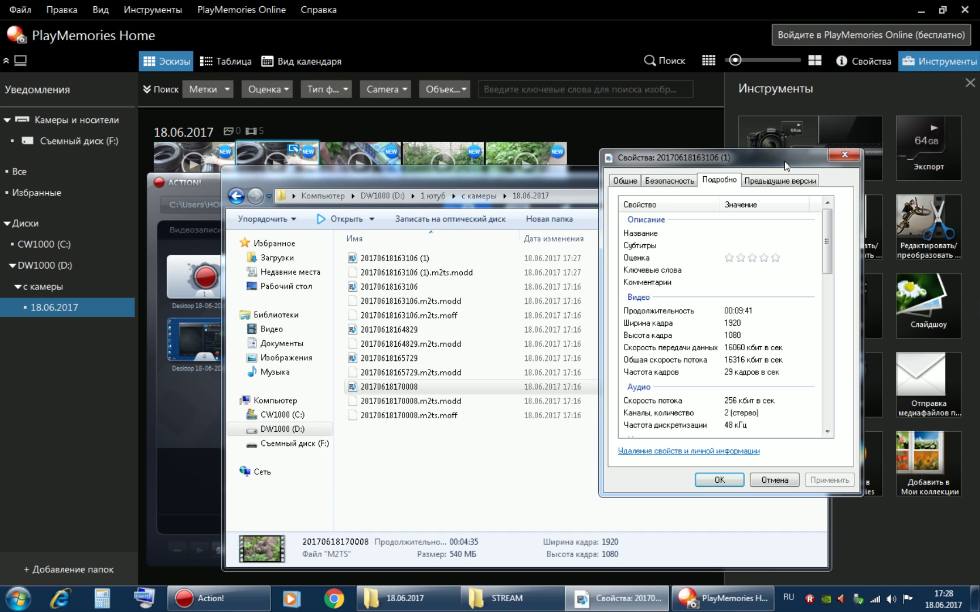
left_click(843, 154)
left_click(805, 171)
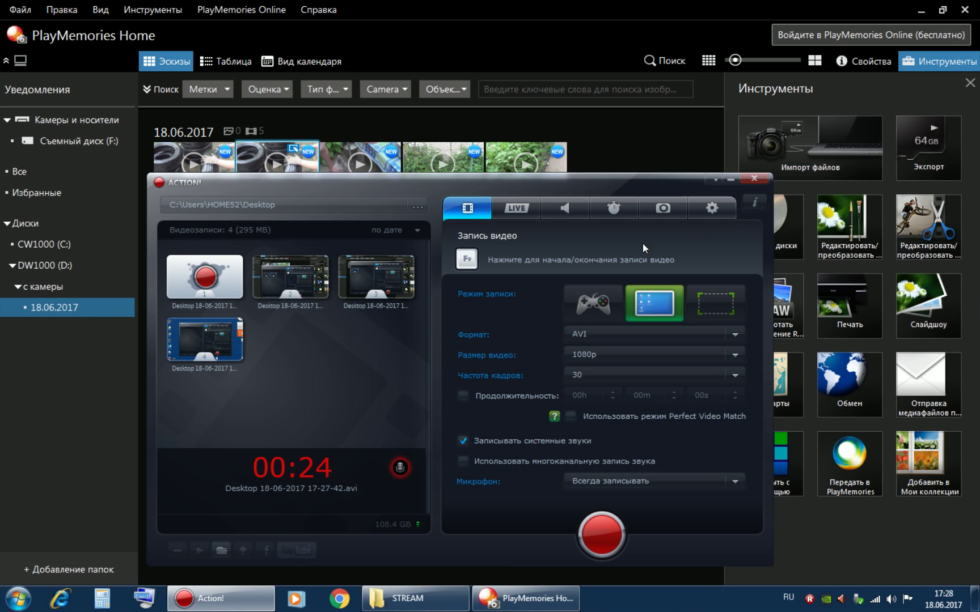
left_click_drag(414, 189, 414, 168)
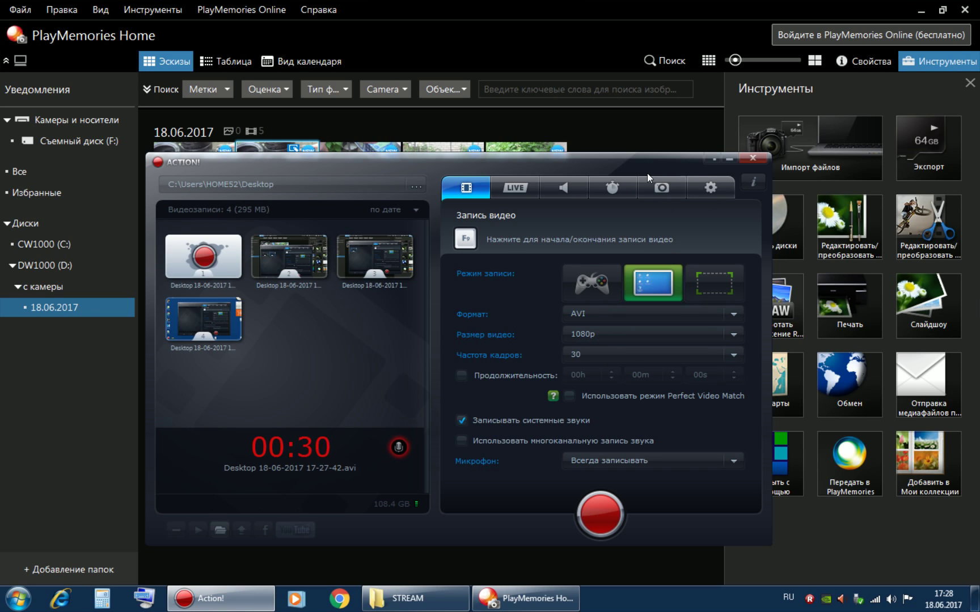
left_click_drag(643, 168, 579, 225)
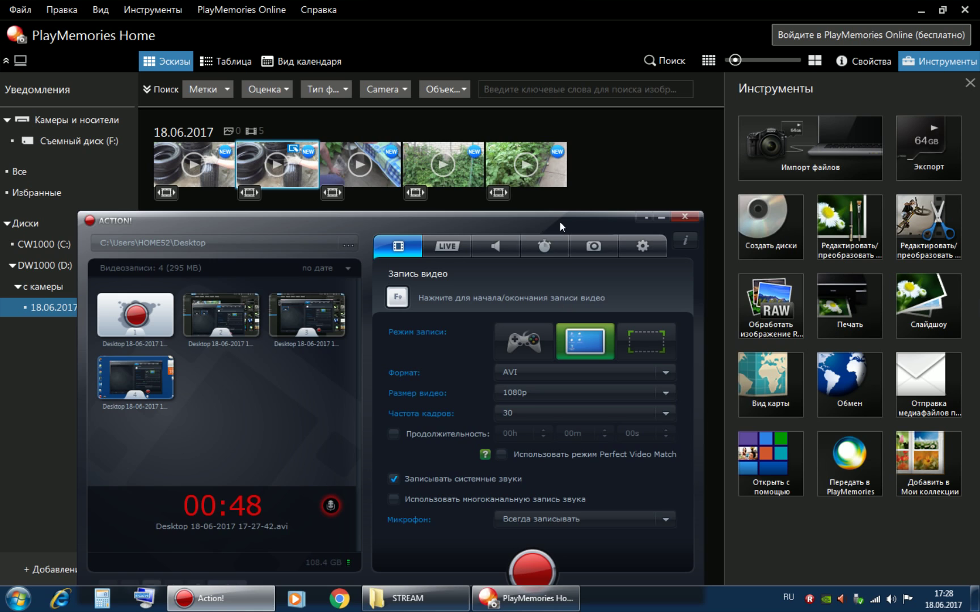
left_click_drag(559, 222, 614, 75)
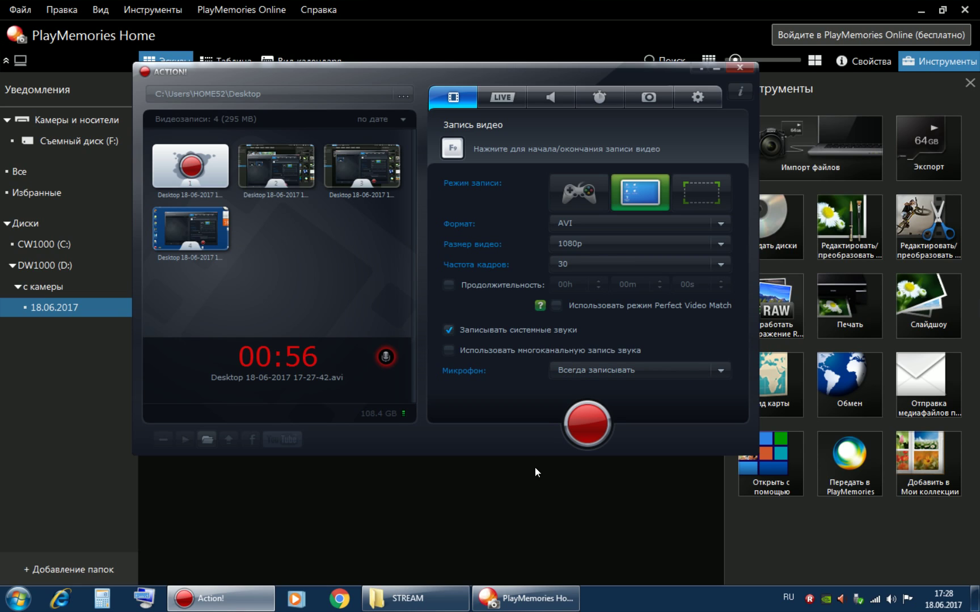
left_click_drag(616, 97, 594, 149)
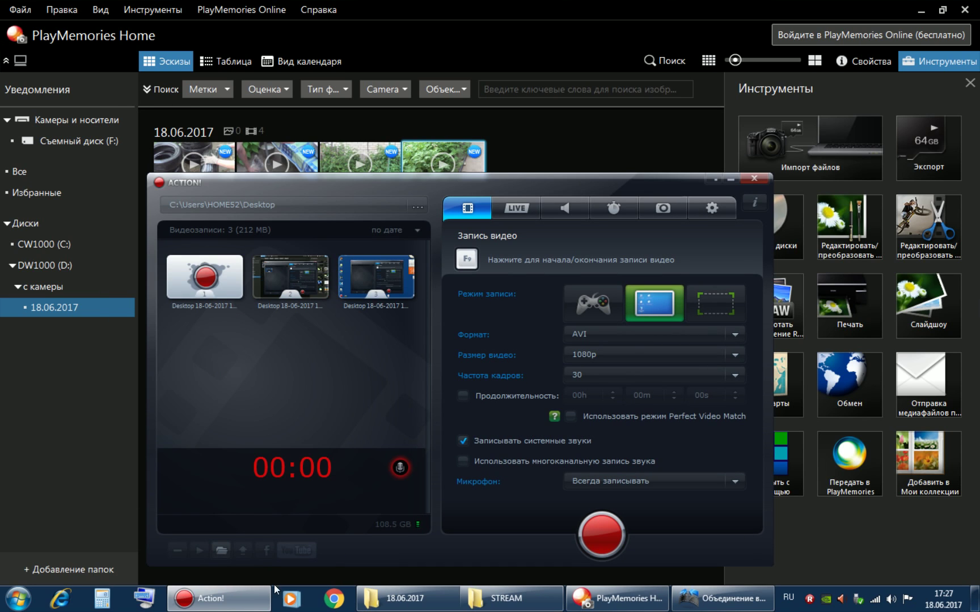
- Hide the Action! recorder, dismiss the notice about the saved merged video, and open the 18.06.2017 folder window
left_click(269, 596)
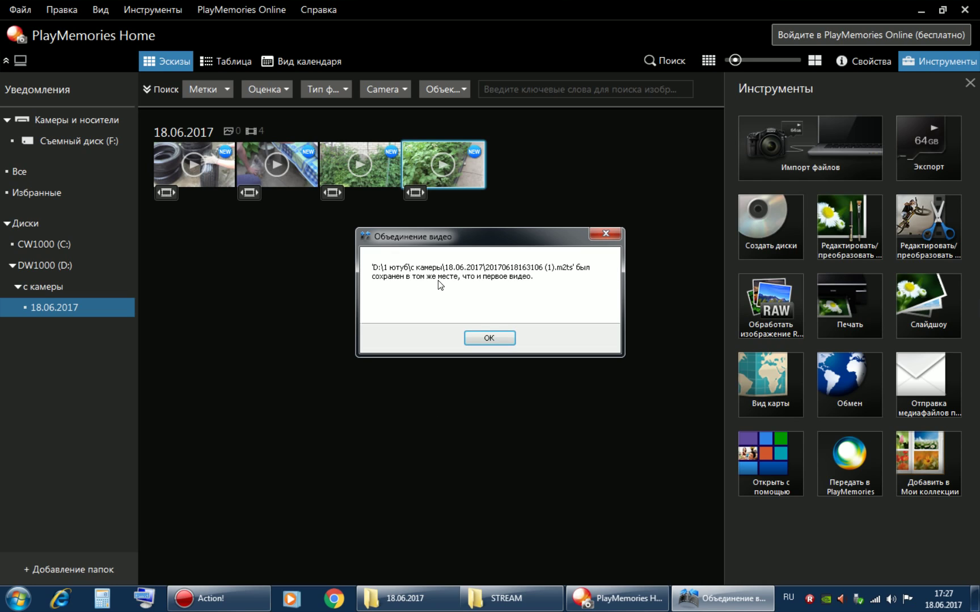
left_click(500, 338)
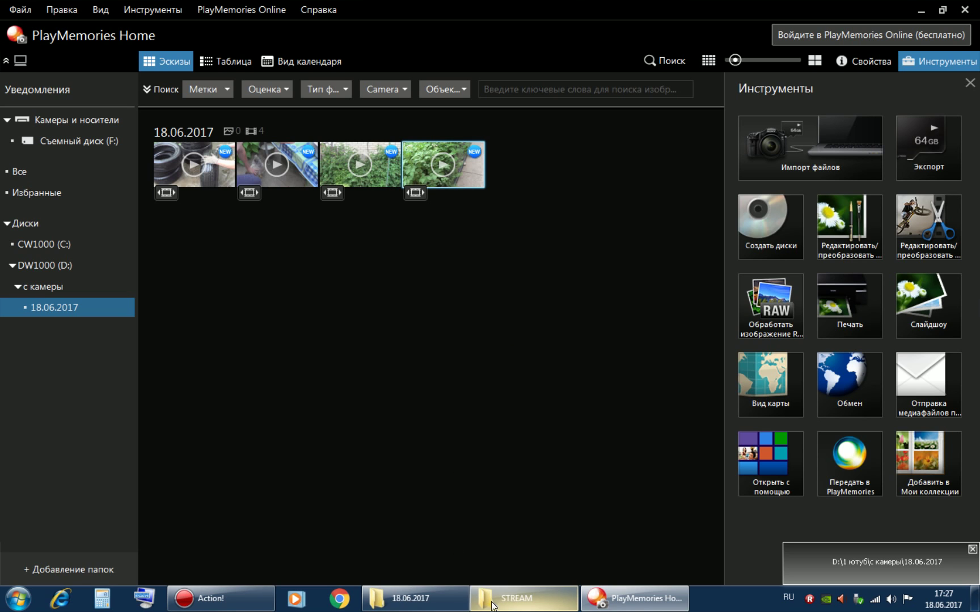
left_click(442, 603)
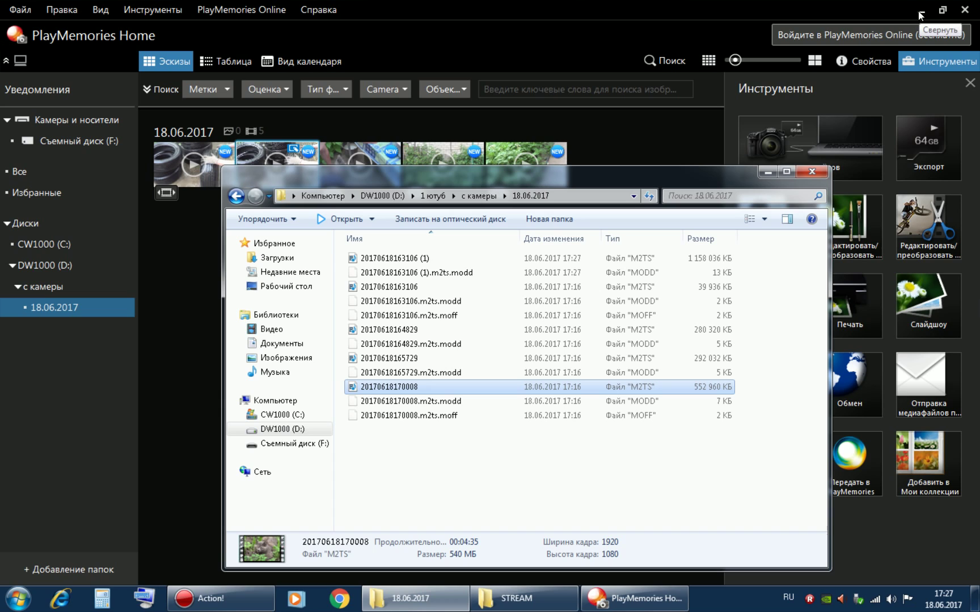
left_click(392, 260)
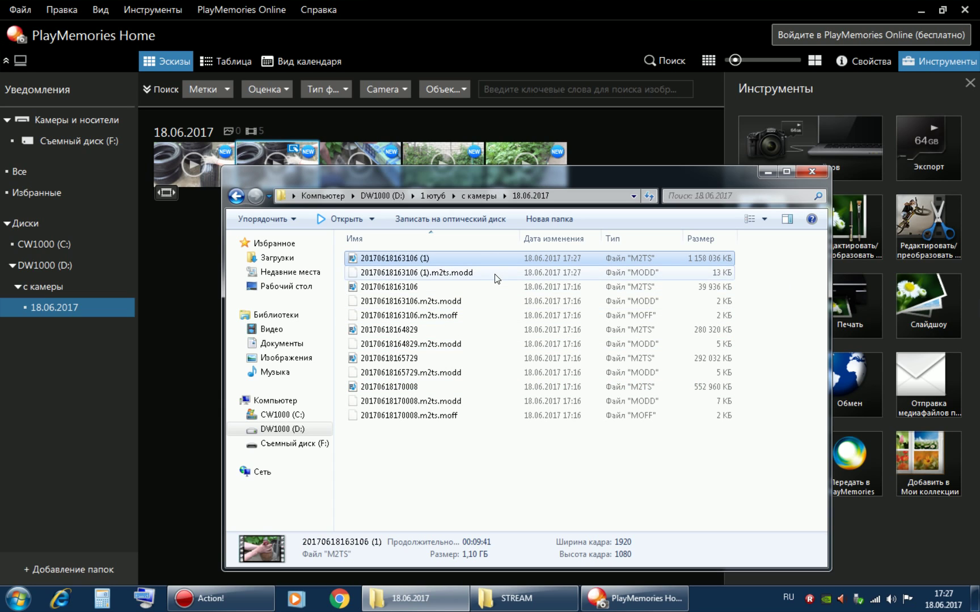
double_click(397, 260)
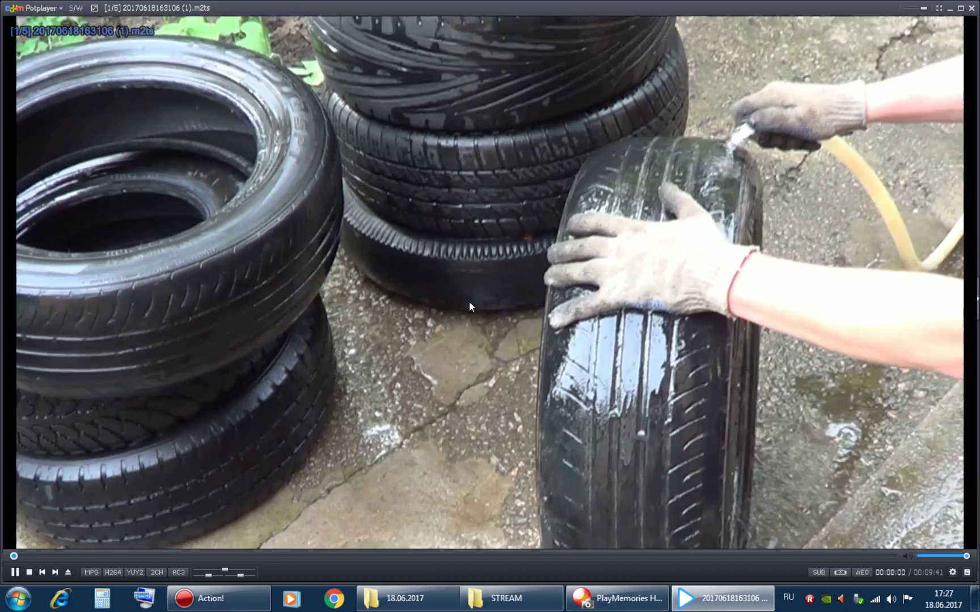
double_click(469, 302)
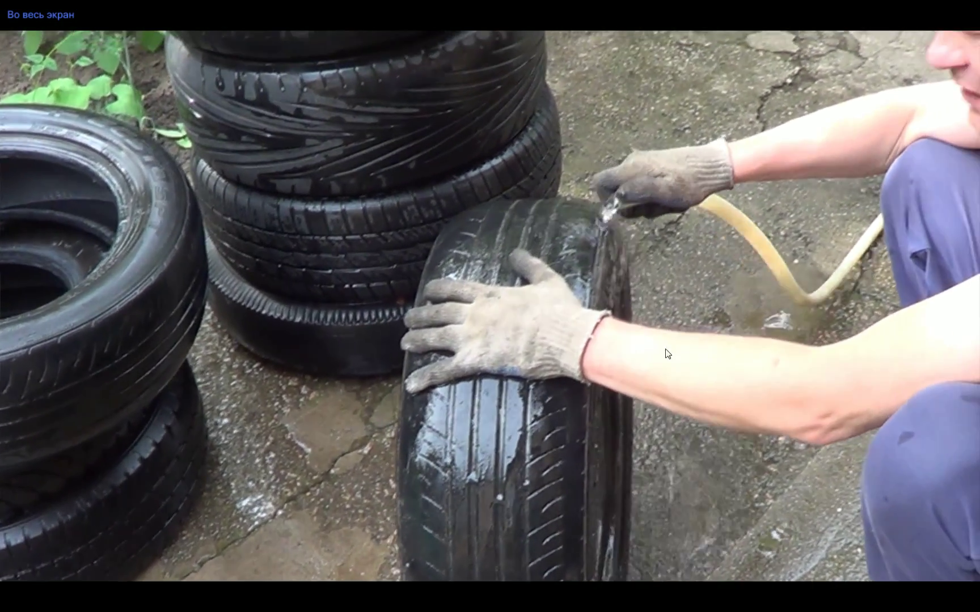
double_click(654, 307)
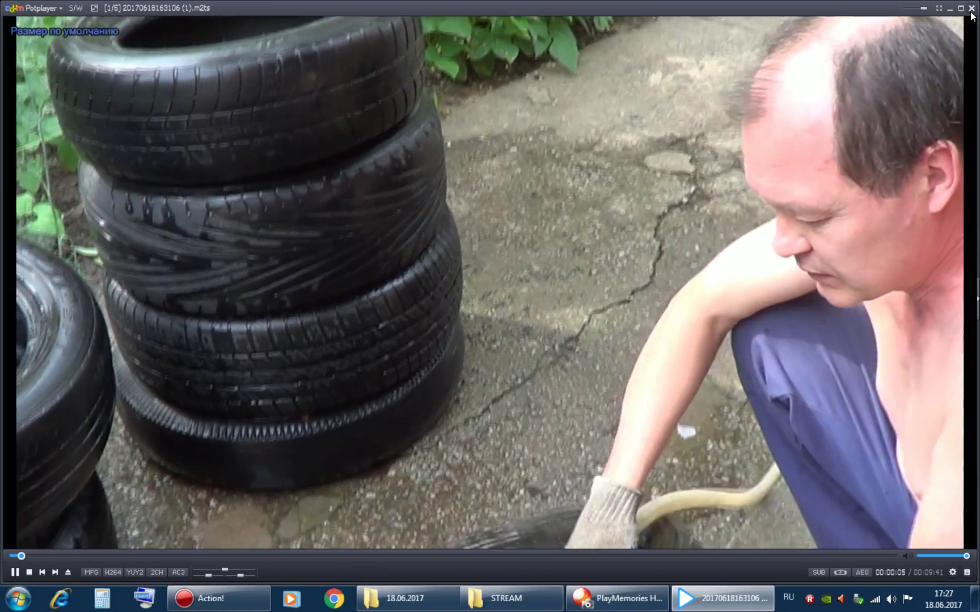
left_click(971, 8)
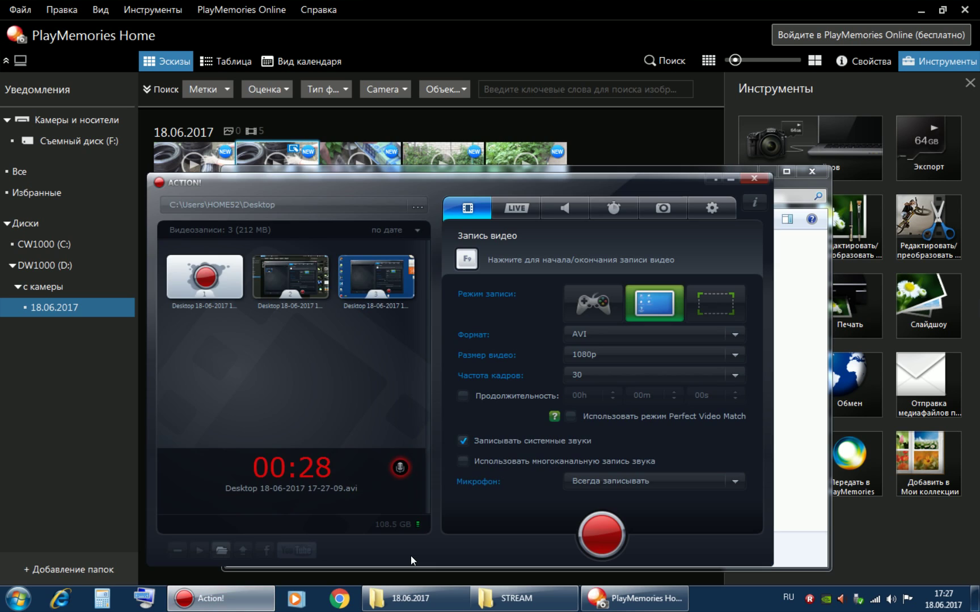
left_click(780, 258)
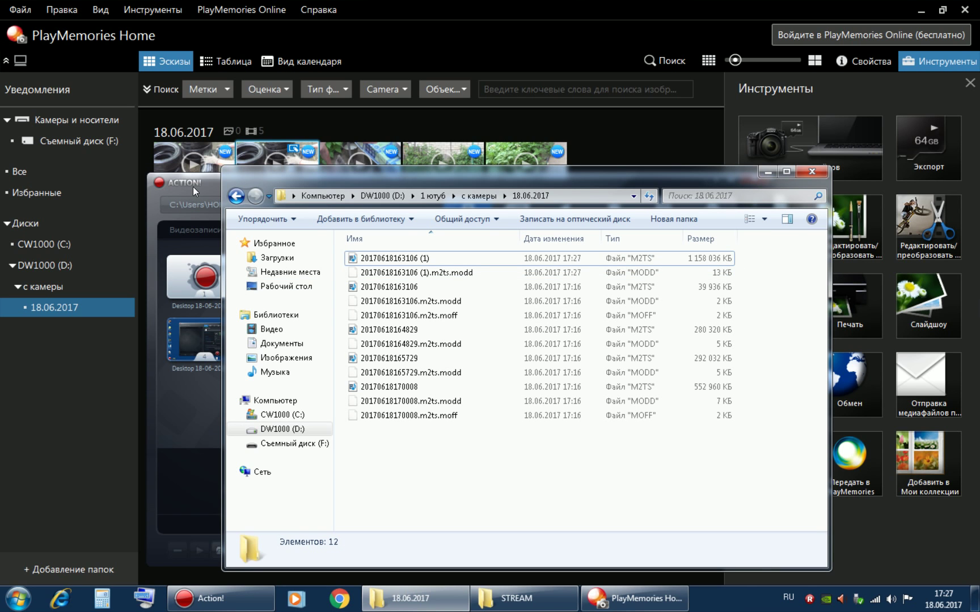
right_click(402, 257)
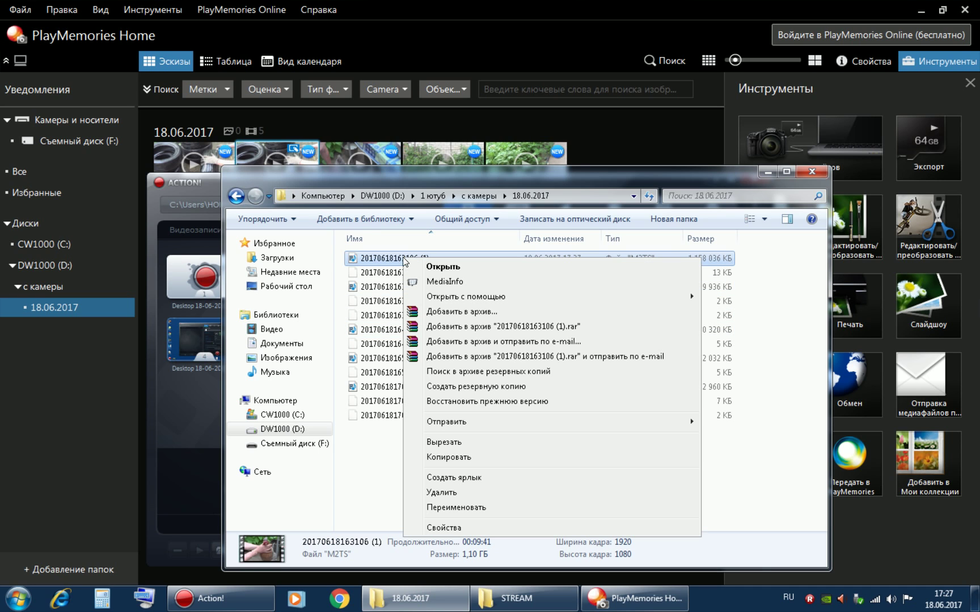
left_click(510, 528)
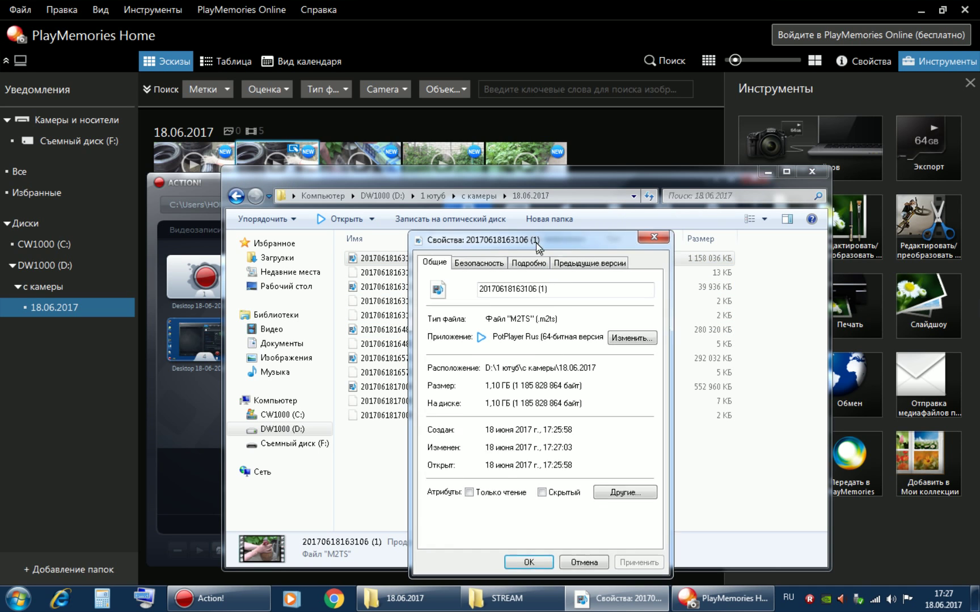
left_click_drag(536, 243, 727, 162)
left_click(724, 180)
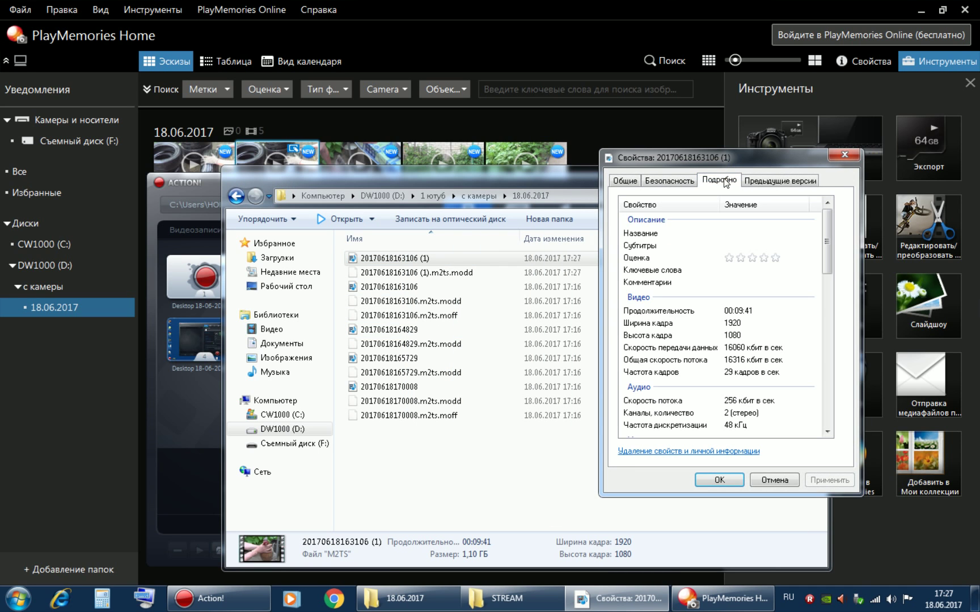
right_click(390, 385)
left_click(412, 374)
left_click(501, 271)
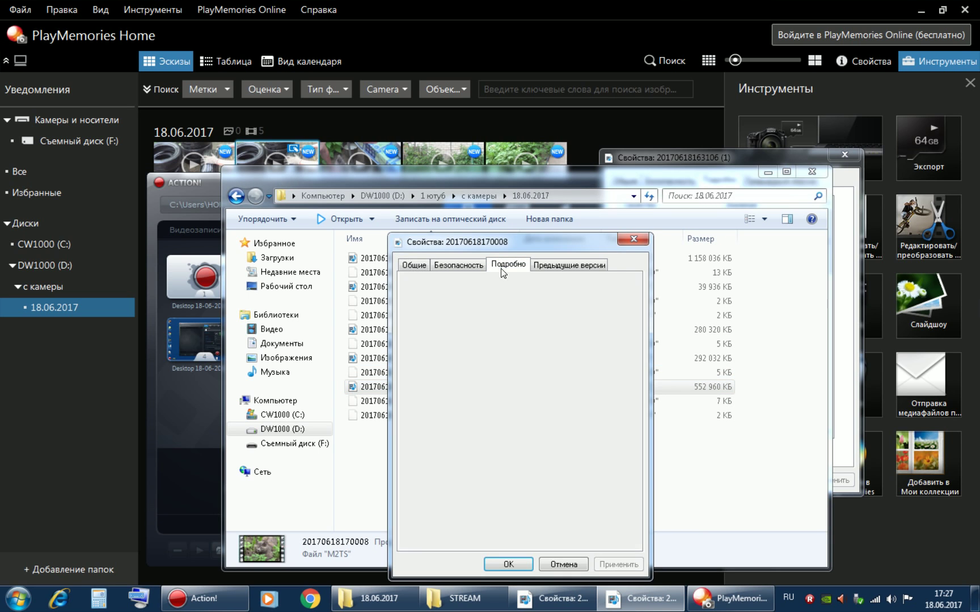
left_click_drag(520, 234, 464, 161)
left_click(638, 157)
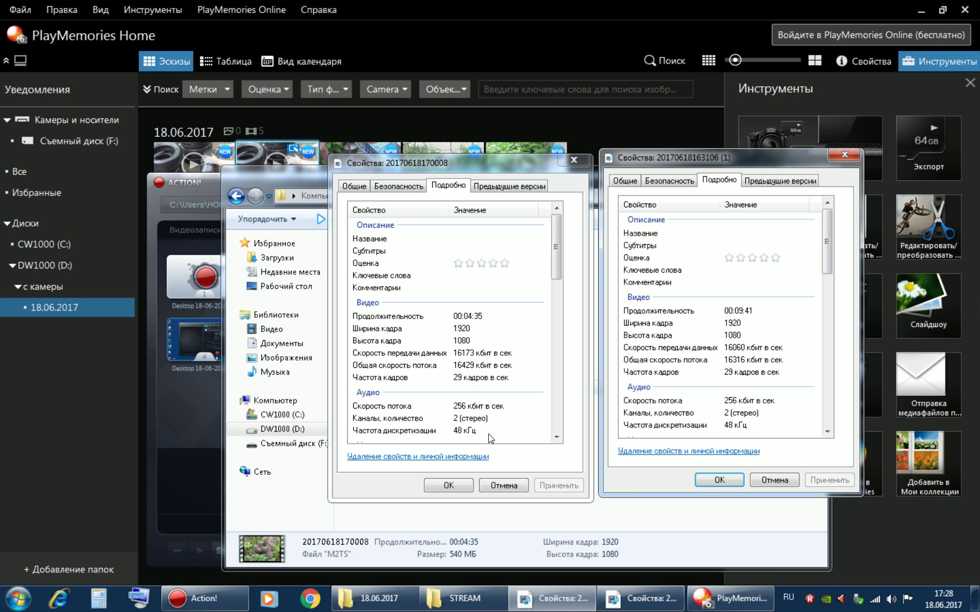
- Close the properties windows of both compared clips and the folder window containing them
left_click(572, 161)
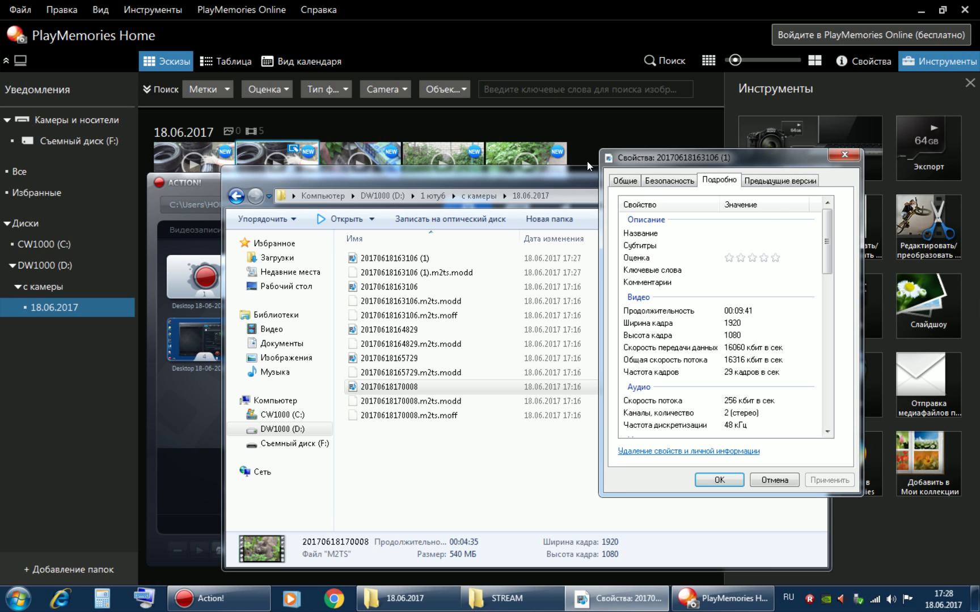
left_click(843, 154)
left_click(811, 172)
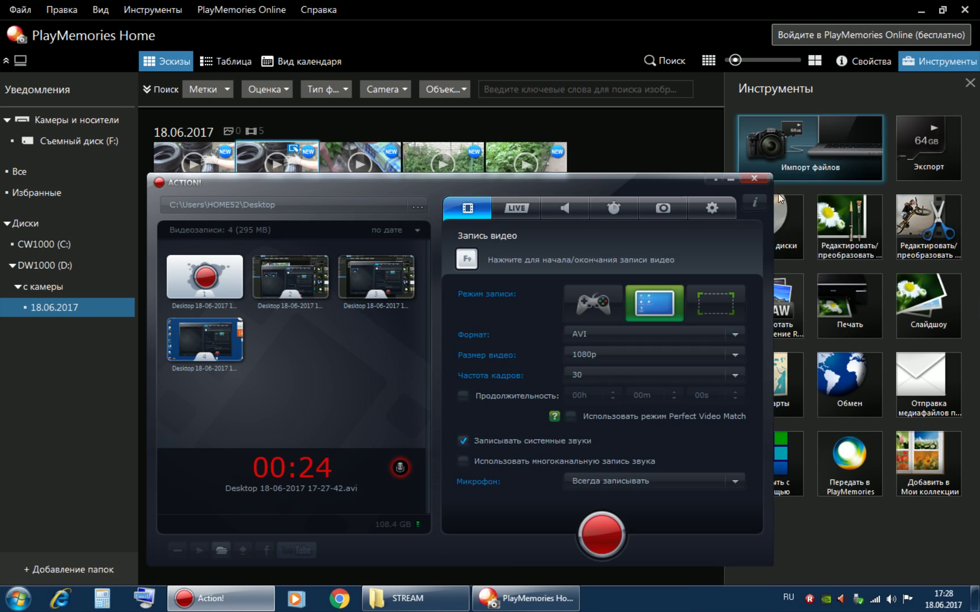
left_click_drag(413, 188, 414, 168)
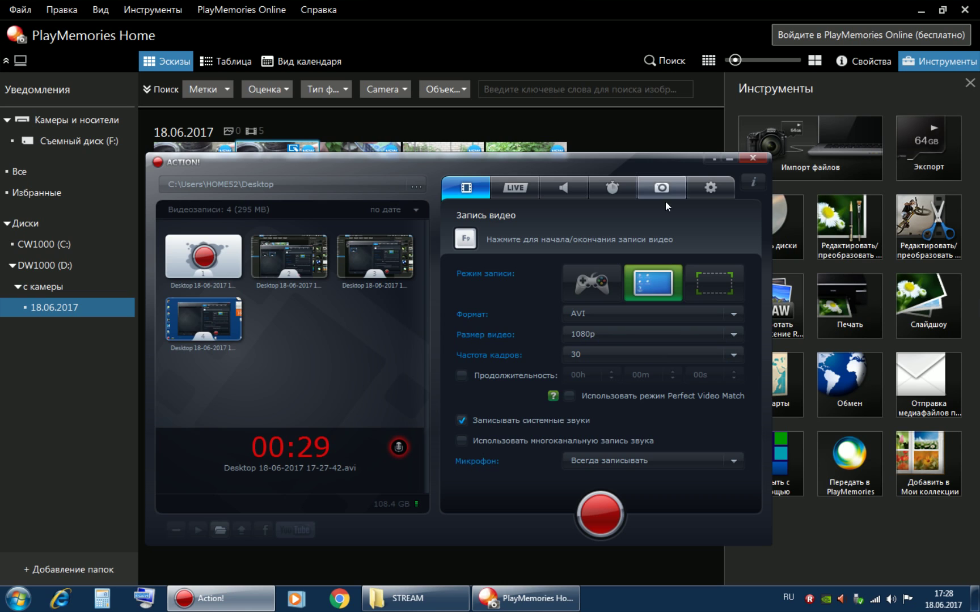
left_click_drag(642, 168, 590, 218)
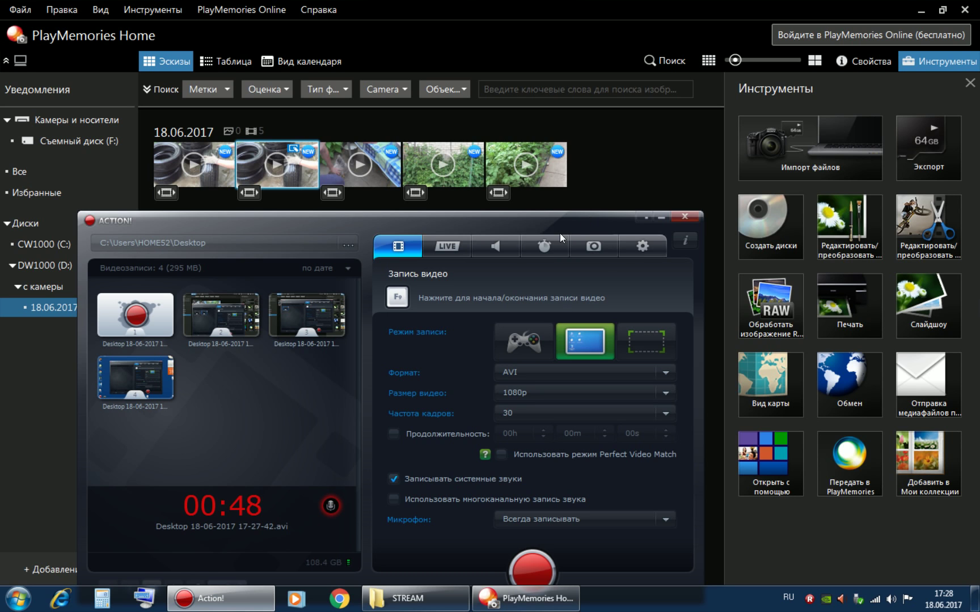
left_click_drag(560, 235, 614, 74)
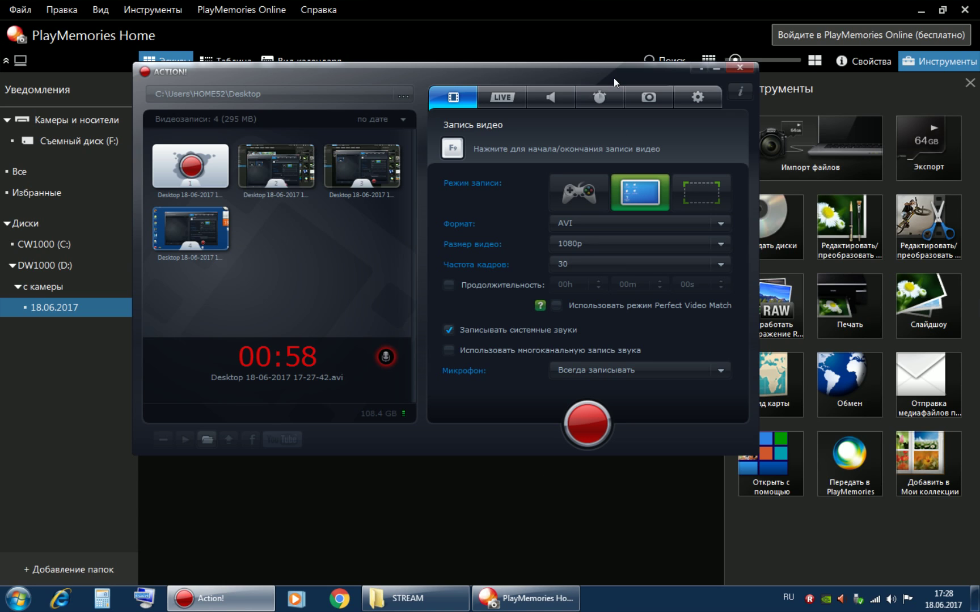
left_click_drag(613, 77, 591, 131)
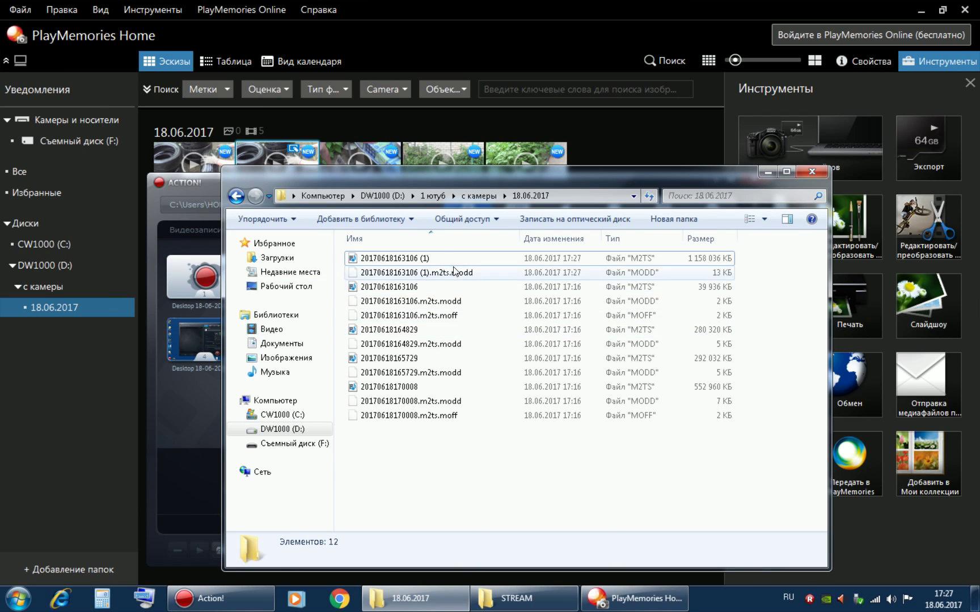
right_click(404, 259)
left_click(509, 529)
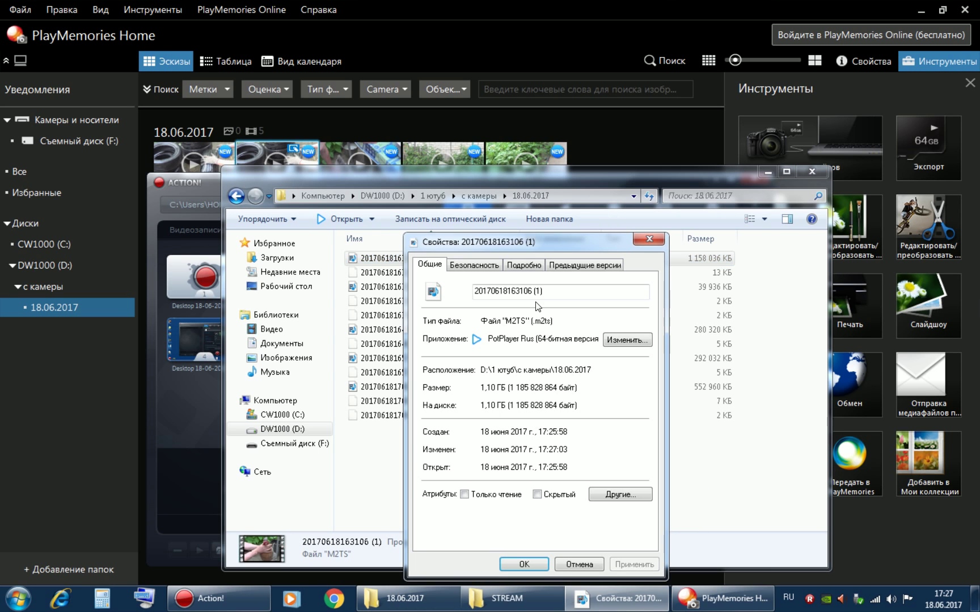
left_click_drag(531, 245, 726, 161)
left_click(719, 179)
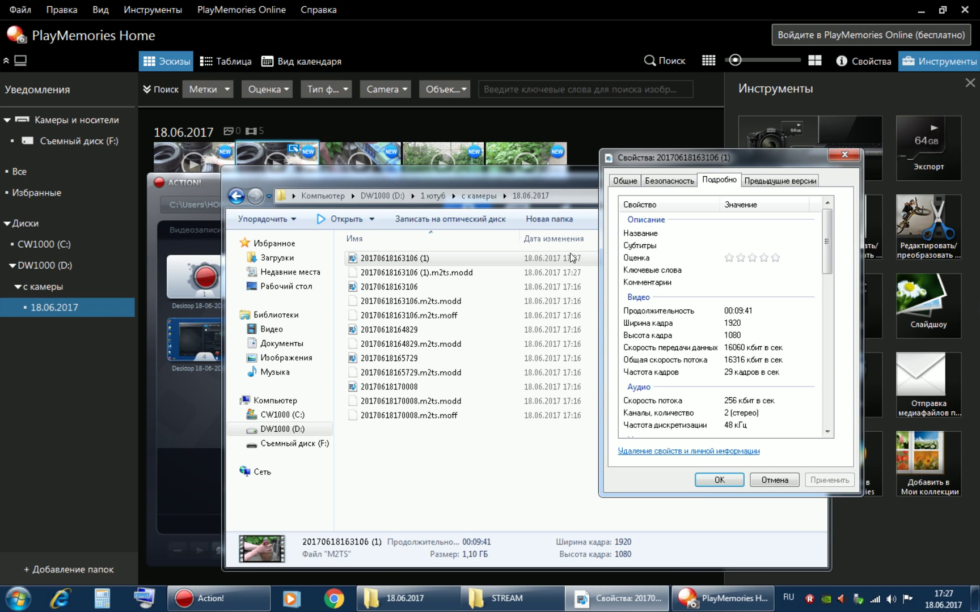
right_click(387, 385)
left_click(397, 374)
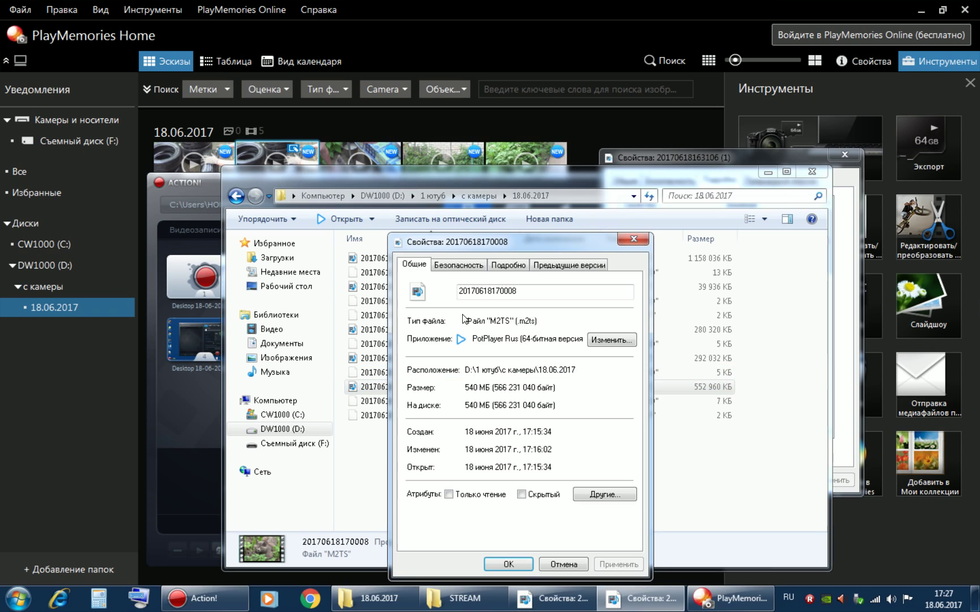
left_click(497, 268)
left_click_drag(523, 241, 621, 161)
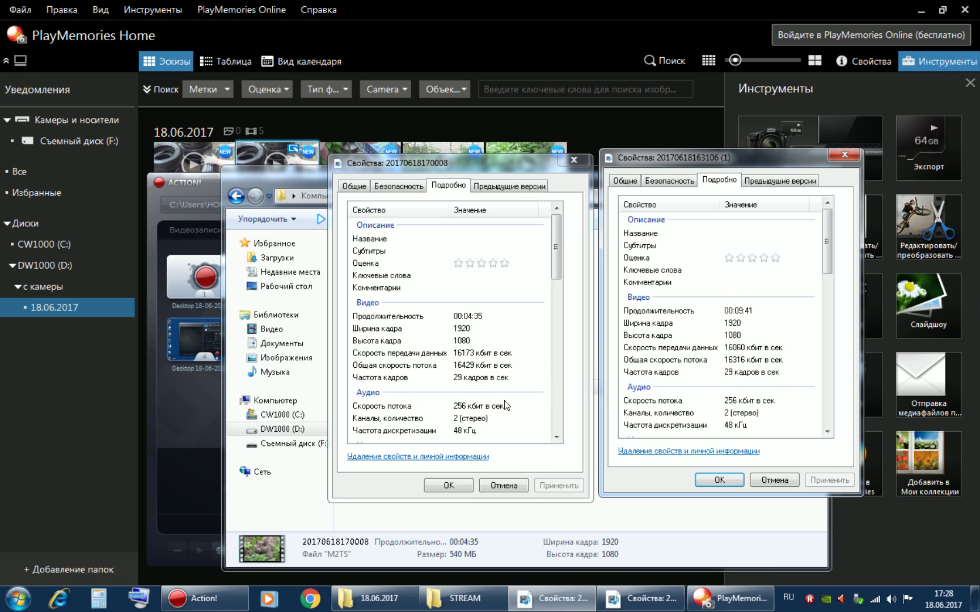
- Close both clips' properties windows and the 18.06.2017 folder window
left_click(581, 162)
left_click(844, 155)
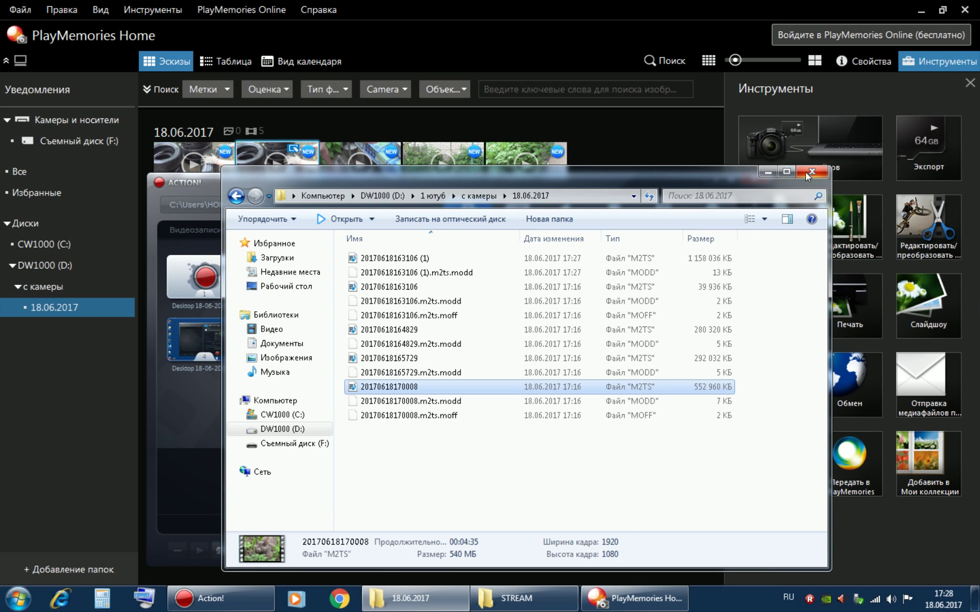
left_click(805, 171)
left_click_drag(414, 187, 415, 167)
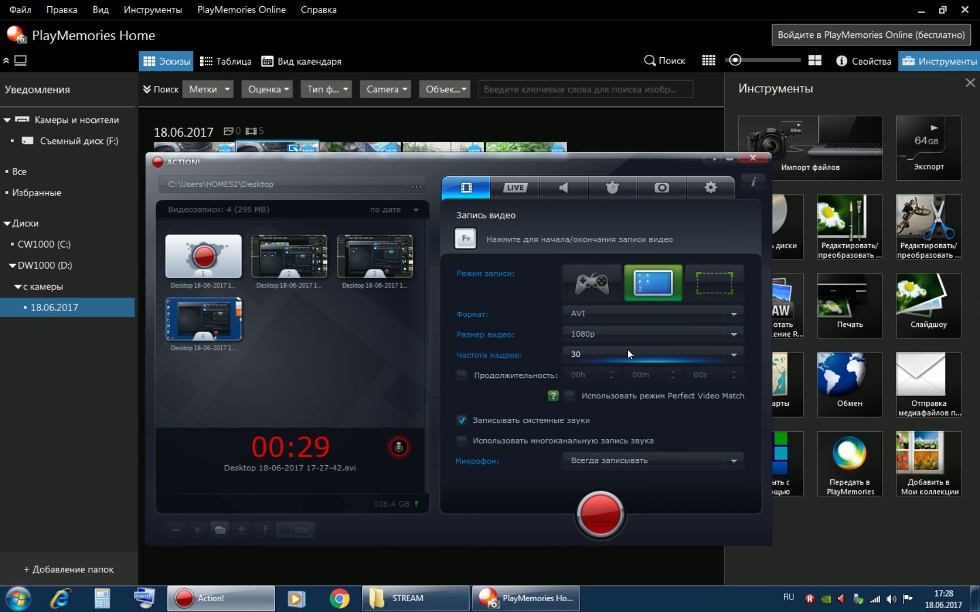
left_click_drag(643, 168, 589, 218)
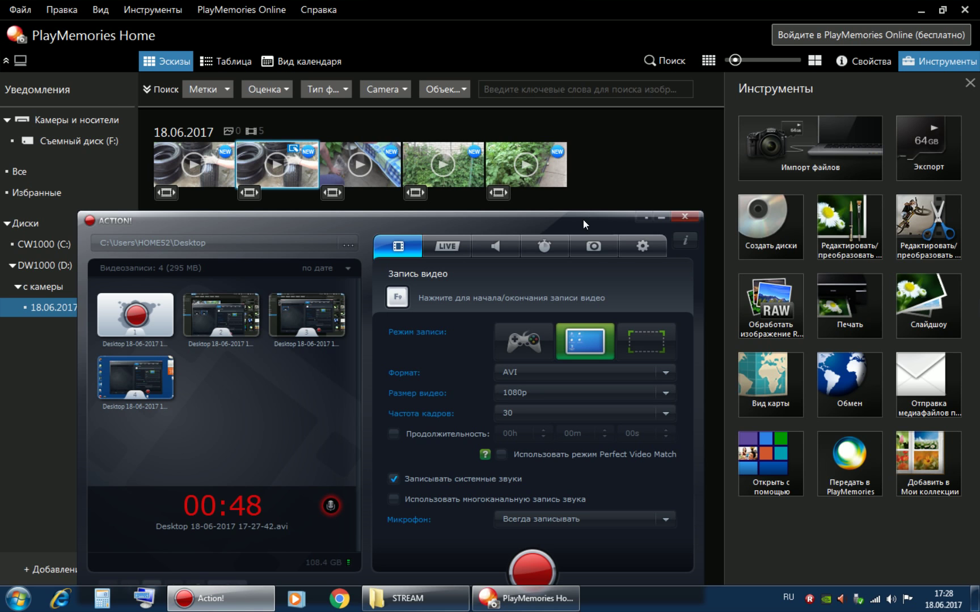
left_click_drag(558, 219, 615, 74)
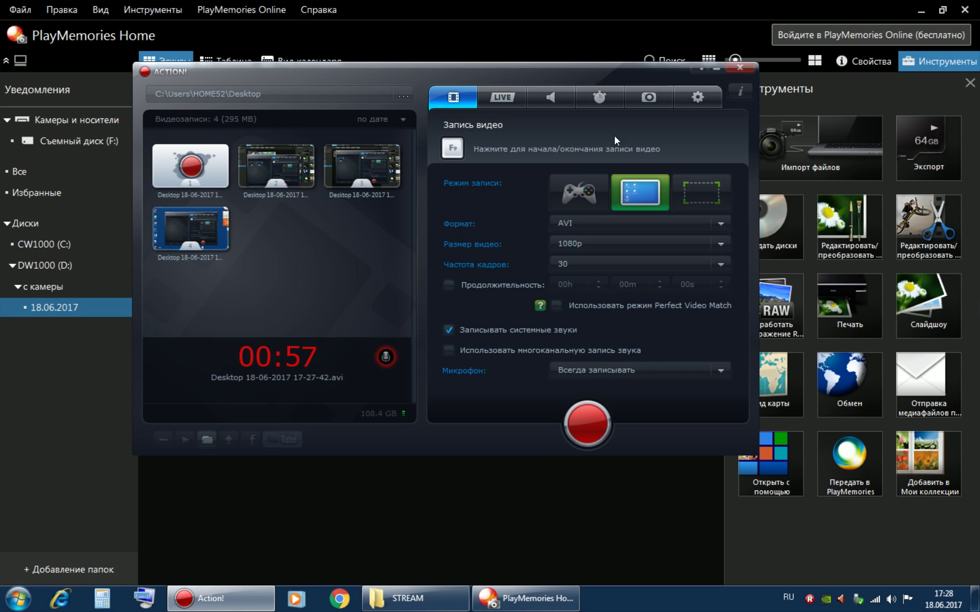
left_click_drag(614, 81, 591, 132)
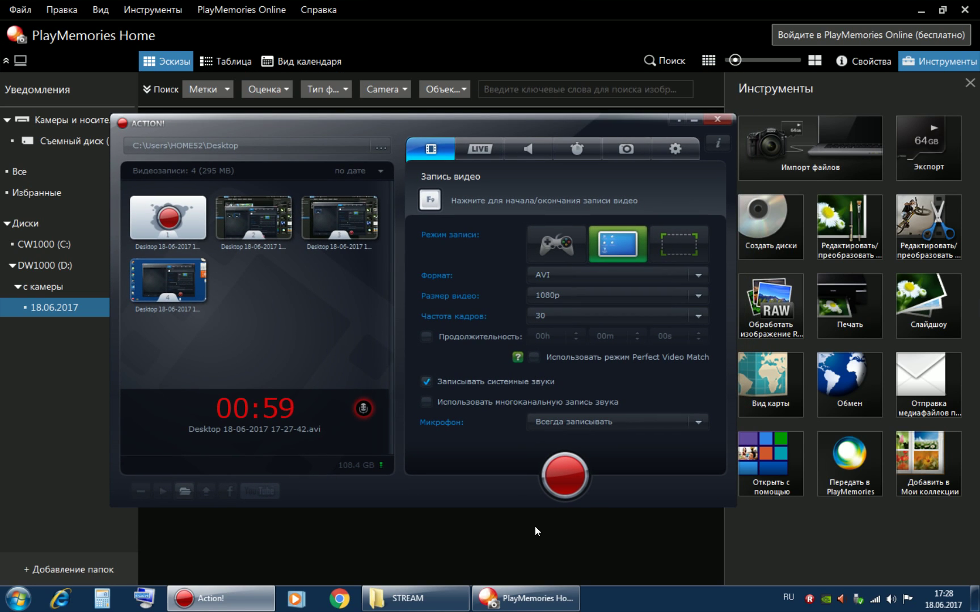